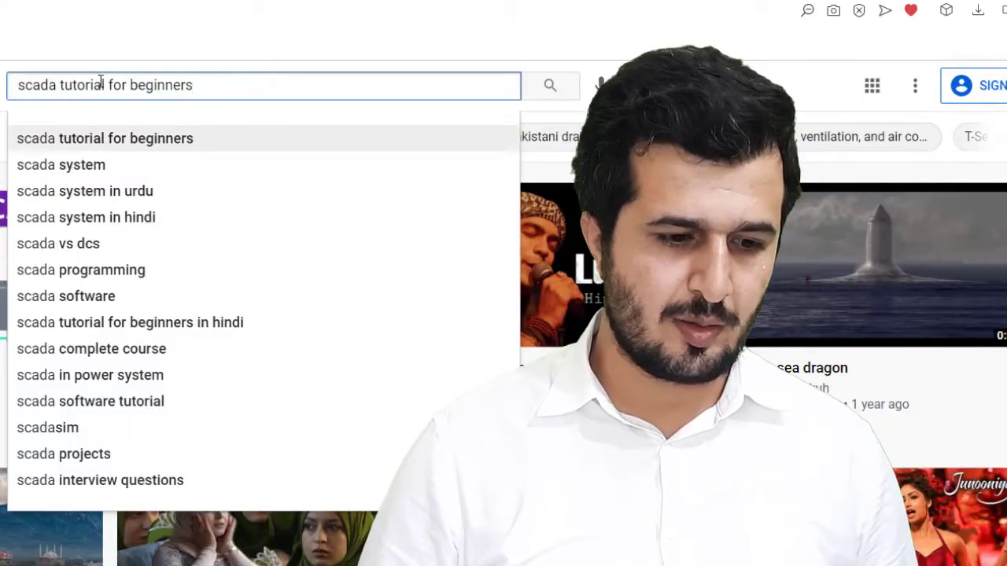
- Search YouTube for 'scada tutorial for beginners' and scroll through the resulting videos
{"action": "key", "text": "Return"}
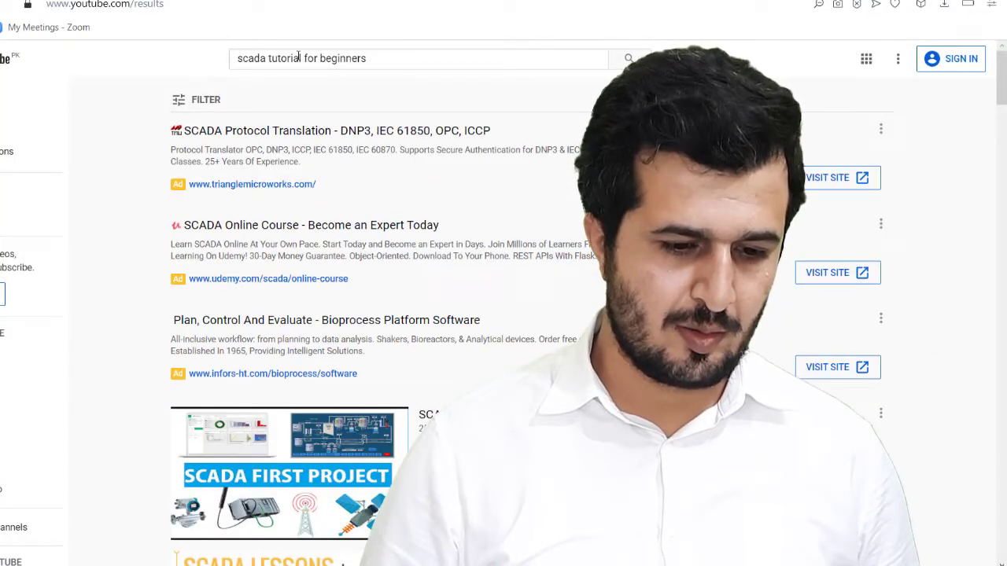
{"action": "scroll", "coordinate": [328, 210], "scroll_direction": "down", "scroll_amount": 3}
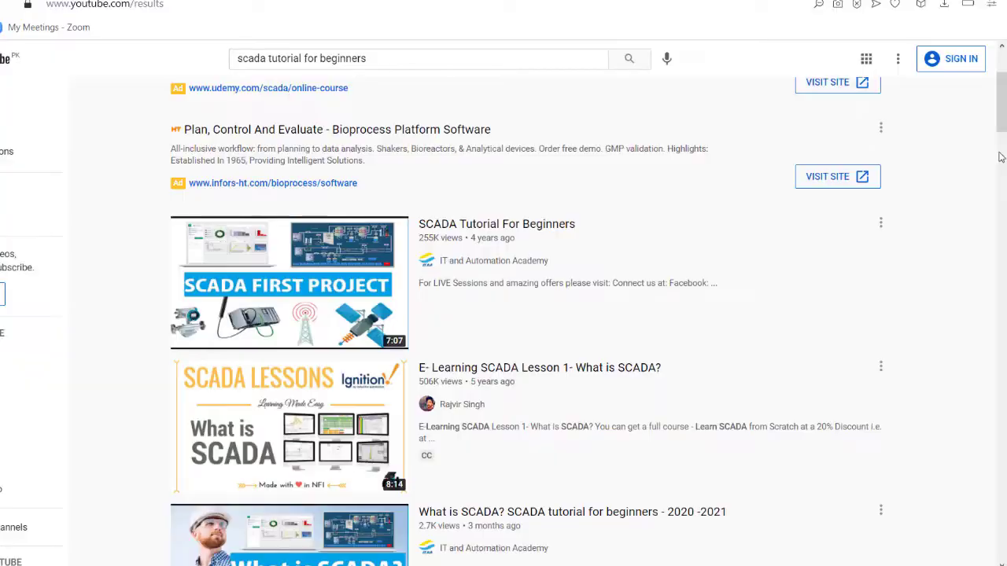
{"action": "mouse_move", "coordinate": [1002, 89]}
{"action": "left_mouse_down"}
{"action": "mouse_move", "coordinate": [1003, 148]}
{"action": "mouse_move", "coordinate": [1004, 100]}
{"action": "left_mouse_up"}
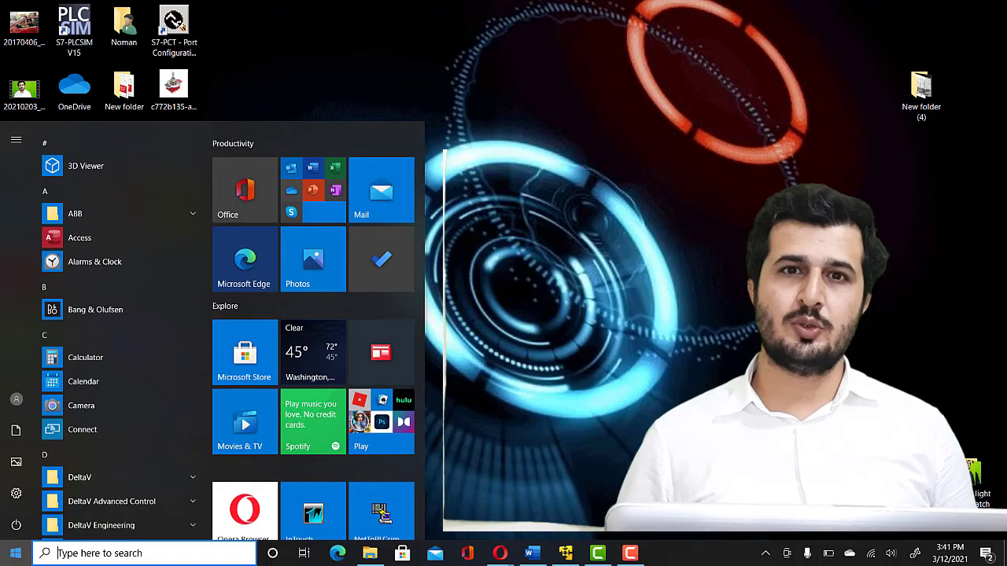
- Launch InTouch and create application SCADAFirst in a new SCADAFirst directory
{"action": "left_click", "coordinate": [307, 507]}
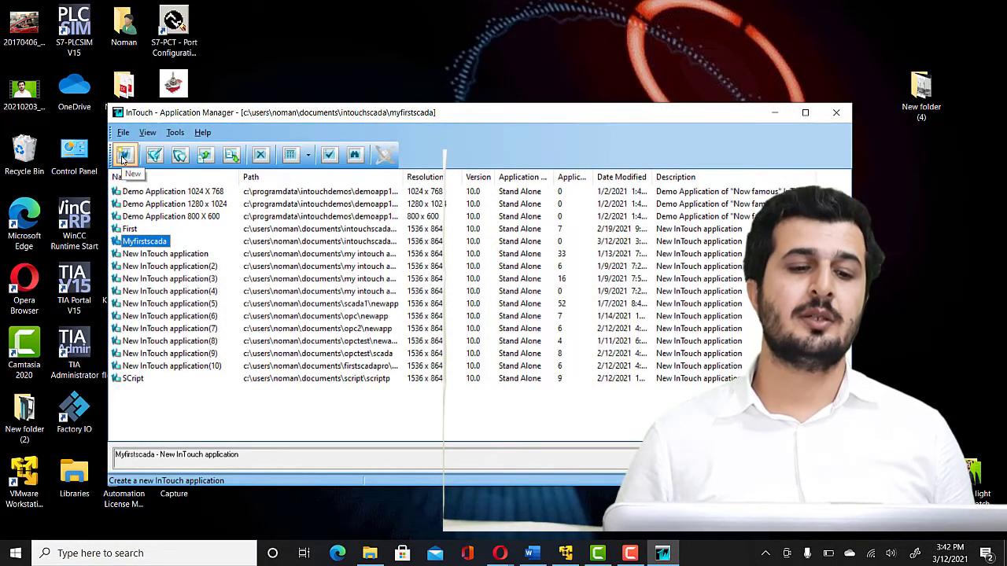
{"action": "left_click", "coordinate": [123, 157]}
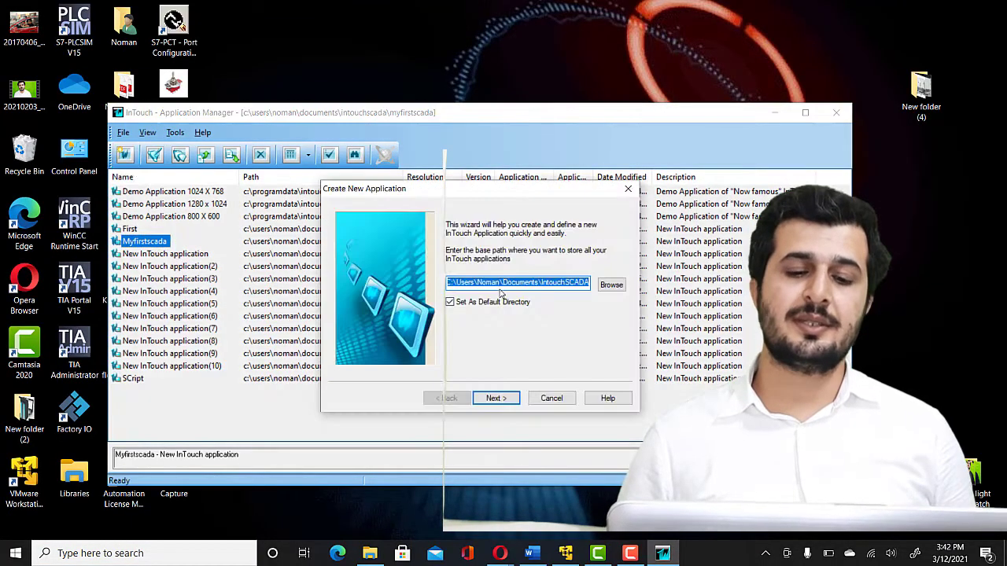
{"action": "left_click", "coordinate": [494, 398]}
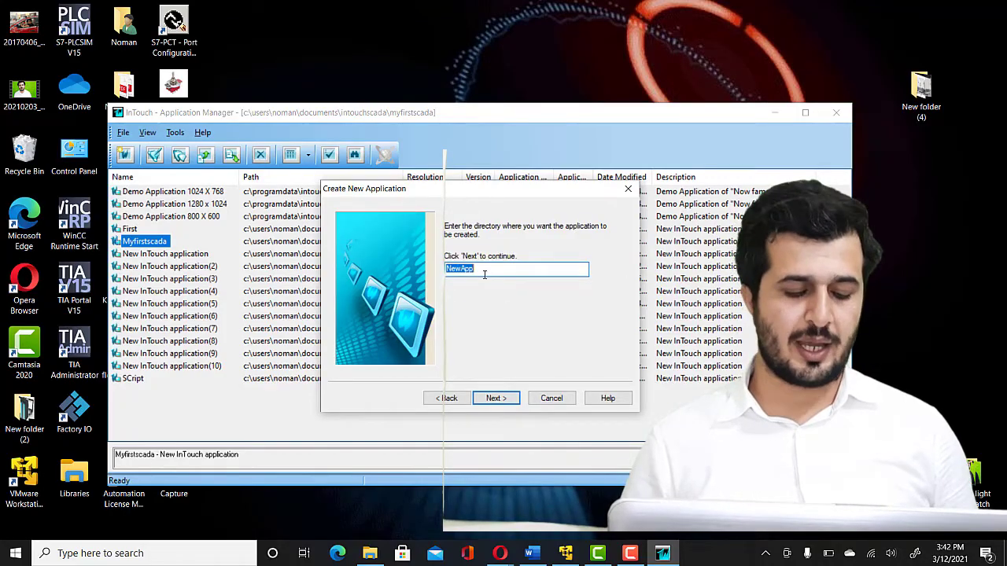
{"action": "type", "text": "SC"}
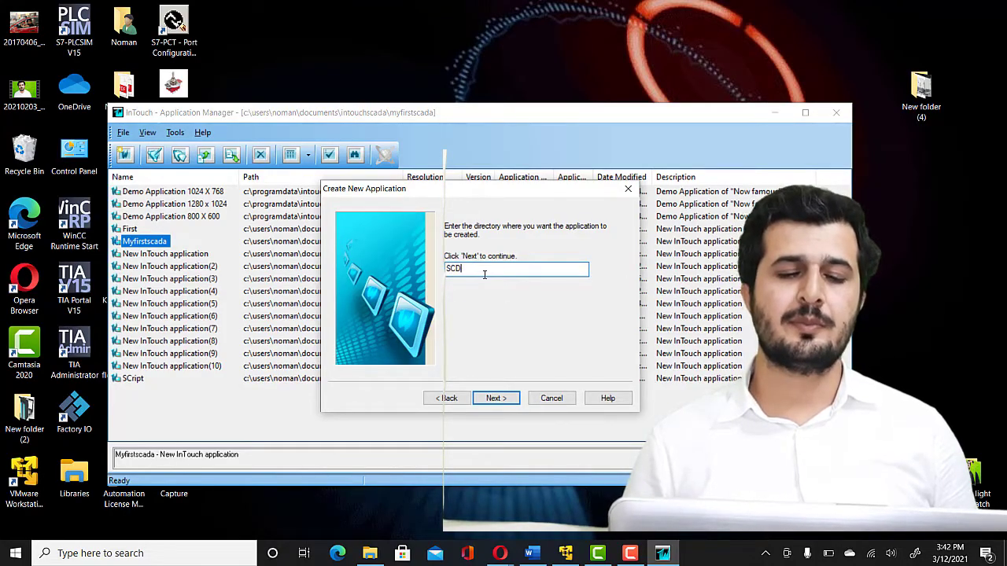
{"action": "type", "text": "ADA"}
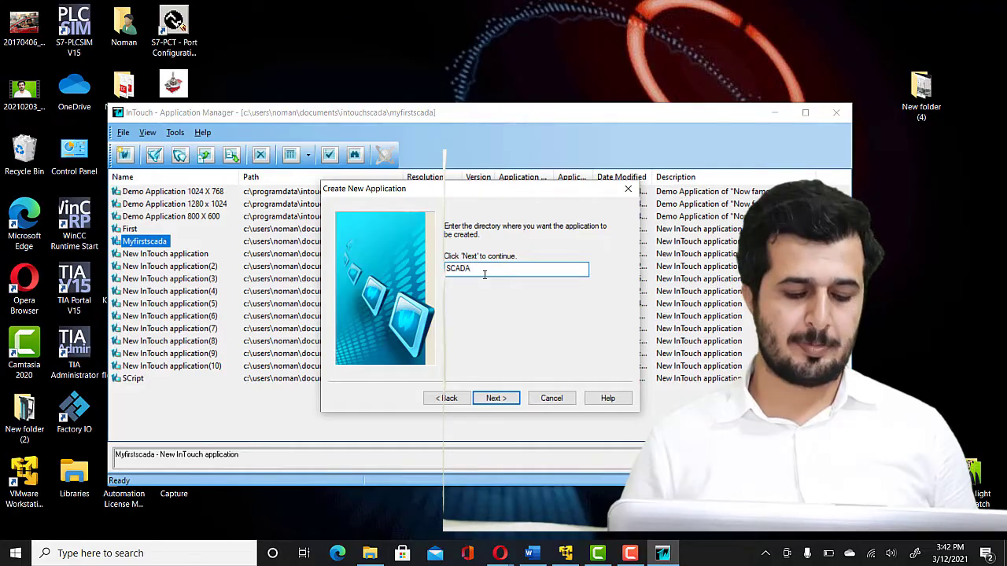
{"action": "type", "text": "First"}
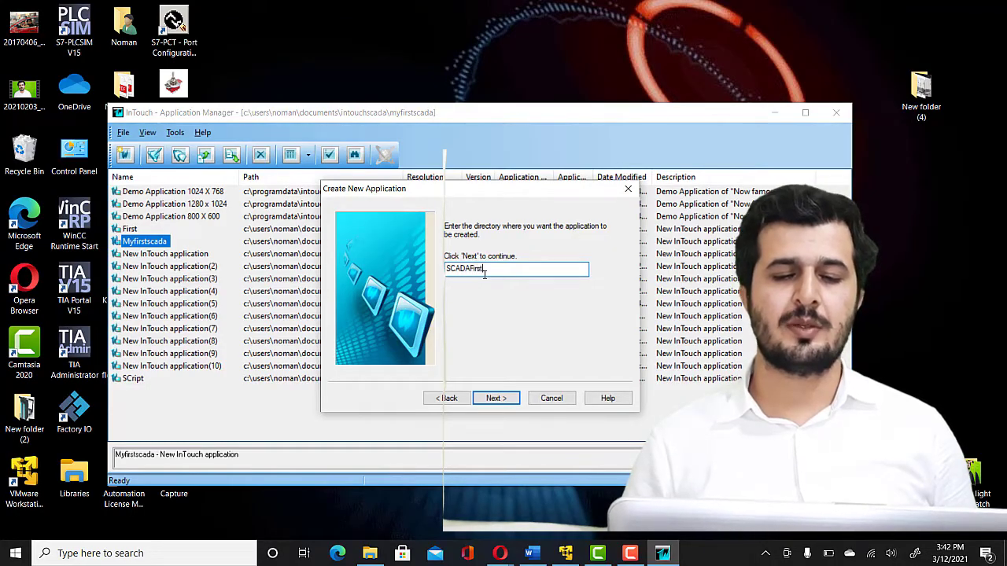
{"action": "key", "text": "Return"}
{"action": "type", "text": "SC"}
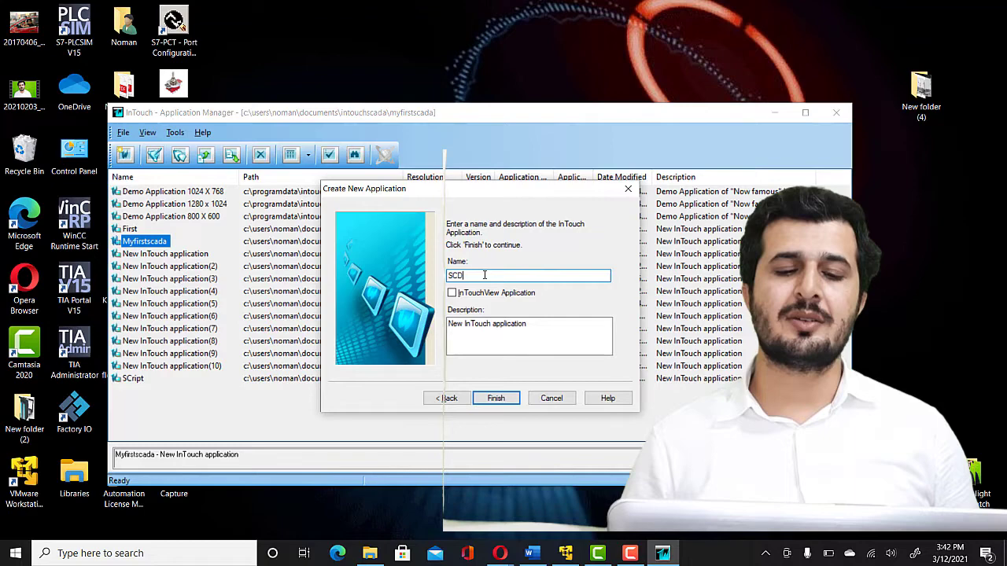
{"action": "type", "text": "AD"}
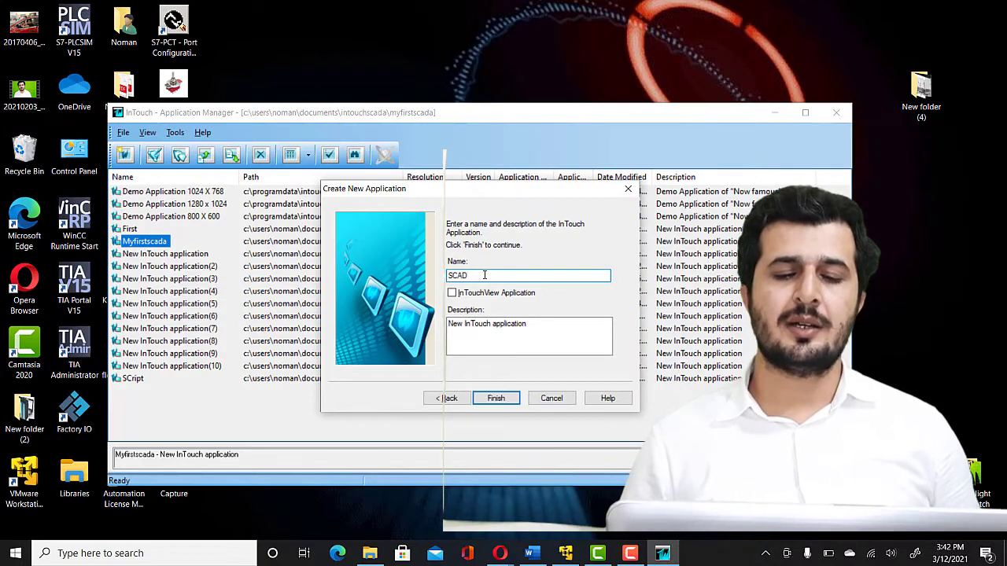
{"action": "type", "text": "A"}
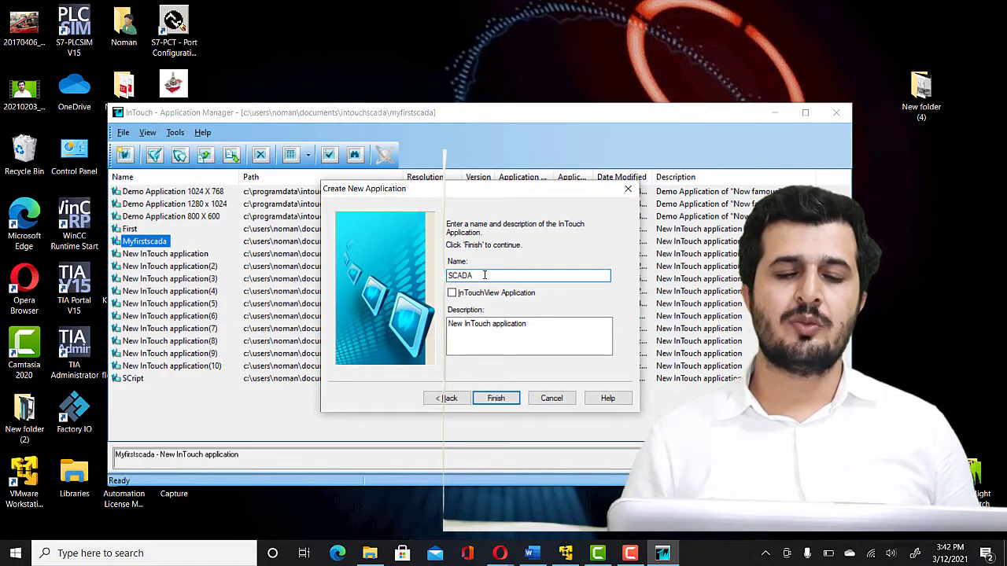
{"action": "type", "text": "First"}
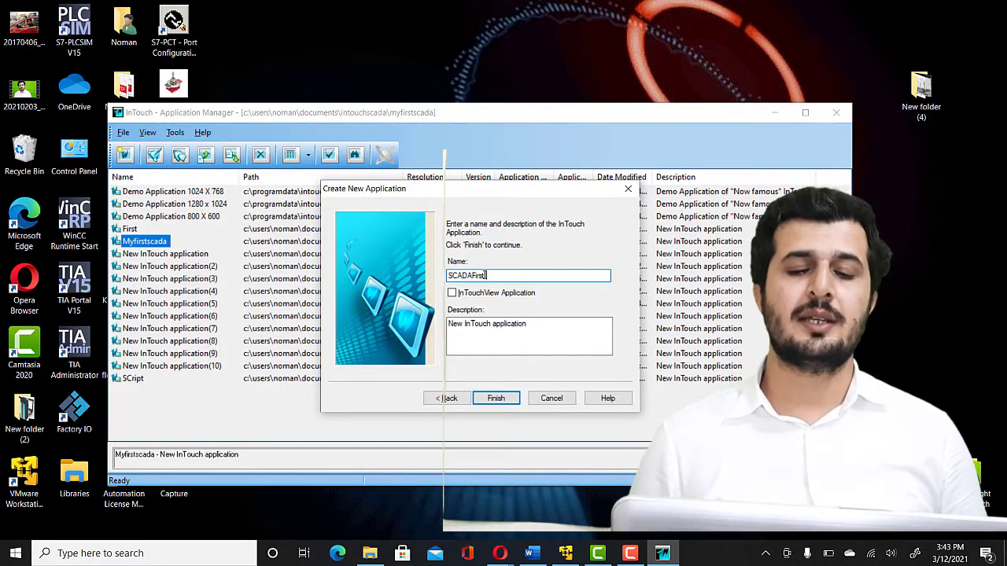
{"action": "left_click", "coordinate": [496, 398]}
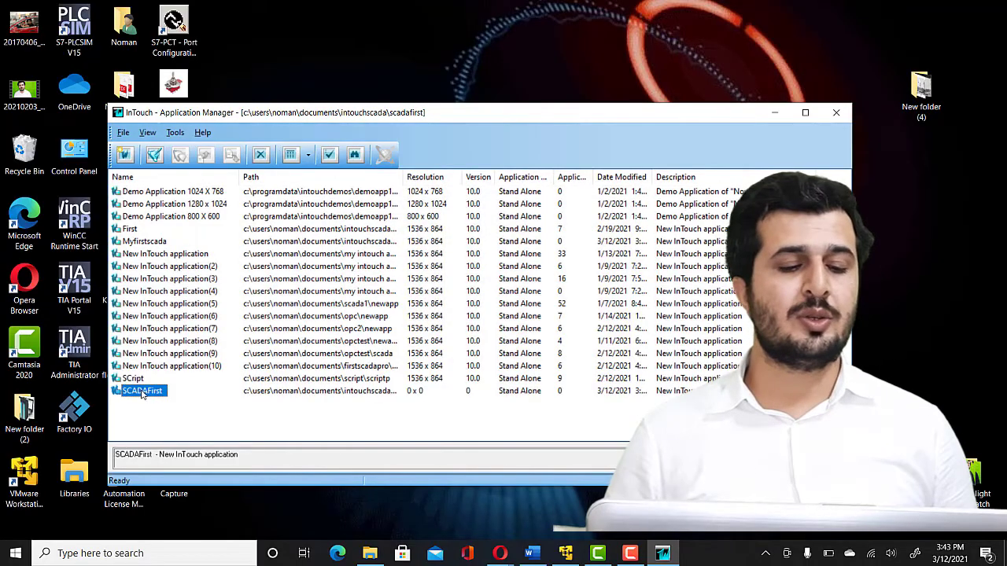
- Open SCADAFirst in WindowMaker, add a new window W1, and enlarge it
{"action": "double_click", "coordinate": [141, 391]}
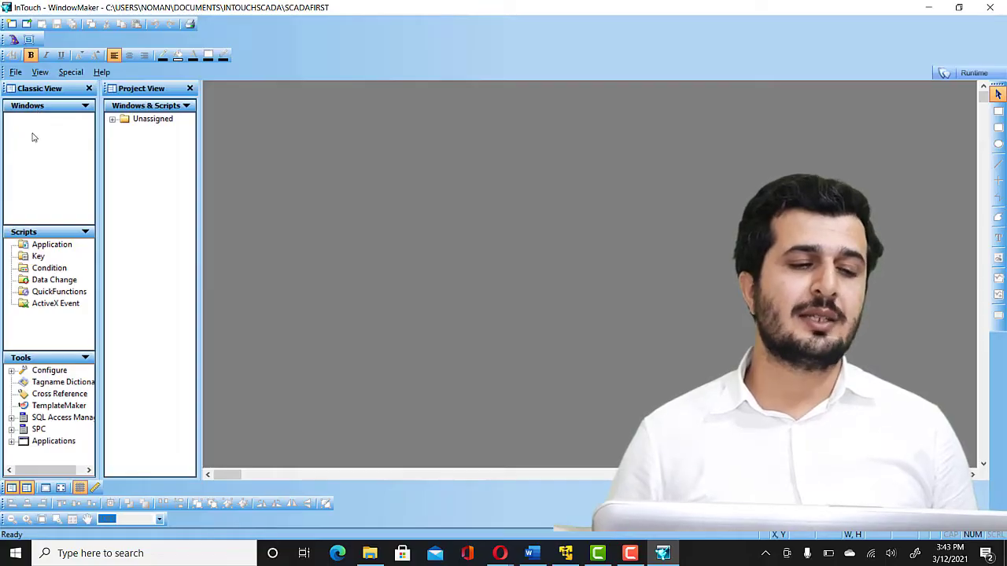
{"action": "right_click", "coordinate": [32, 138]}
{"action": "left_click", "coordinate": [57, 142]}
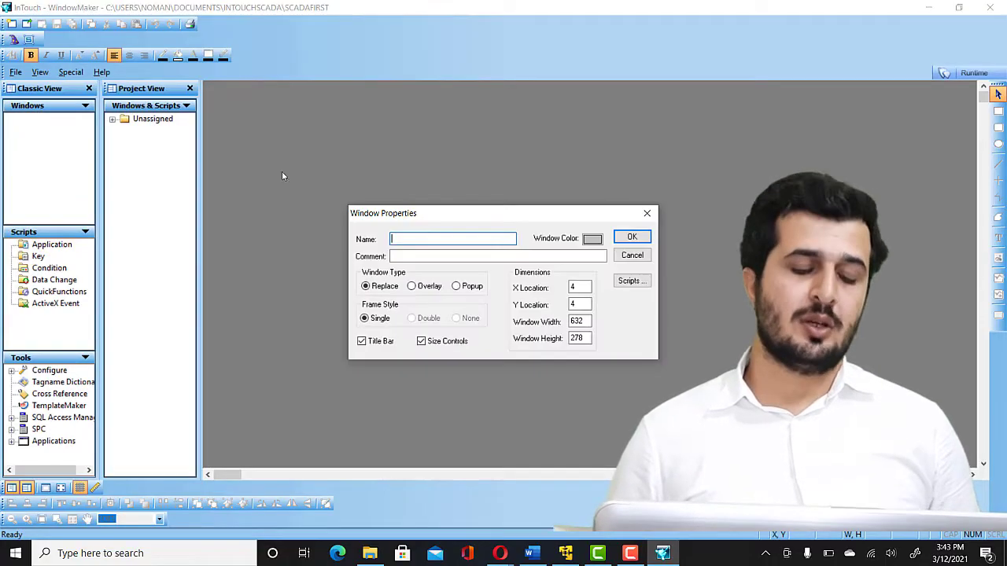
{"action": "type", "text": "W"}
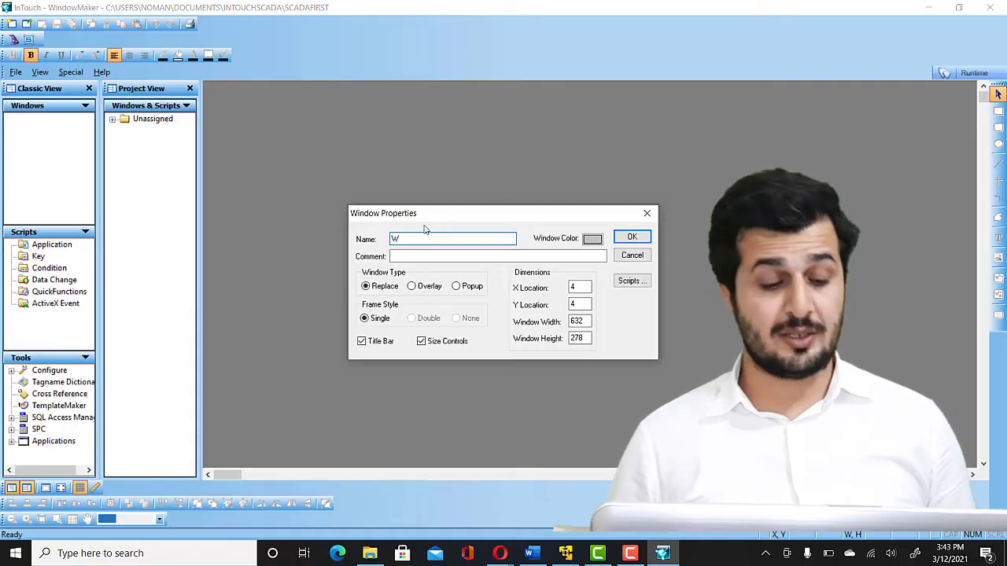
{"action": "type", "text": "1"}
{"action": "key", "text": "Return"}
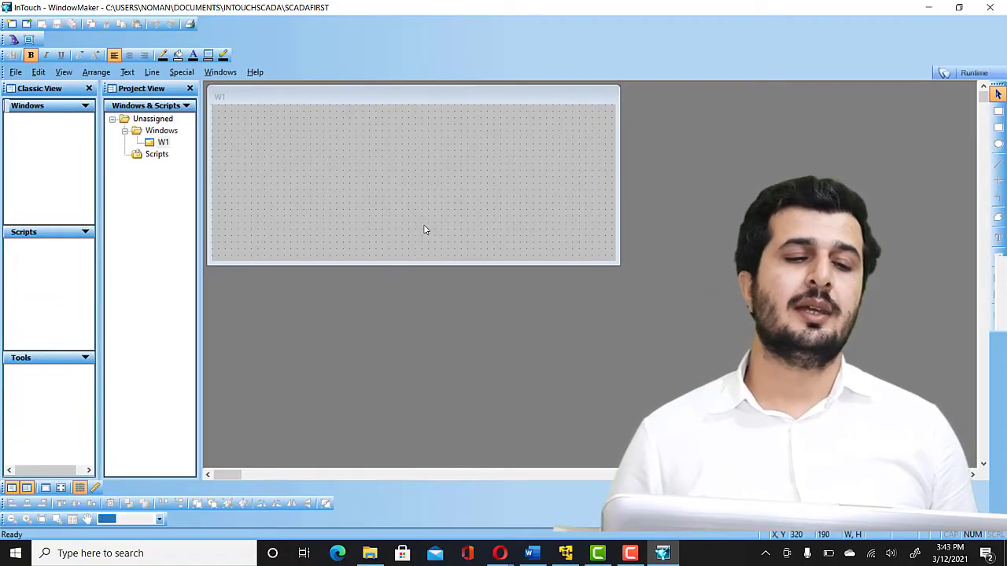
{"action": "left_click_drag", "start_coordinate": [620, 264], "coordinate": [920, 447]}
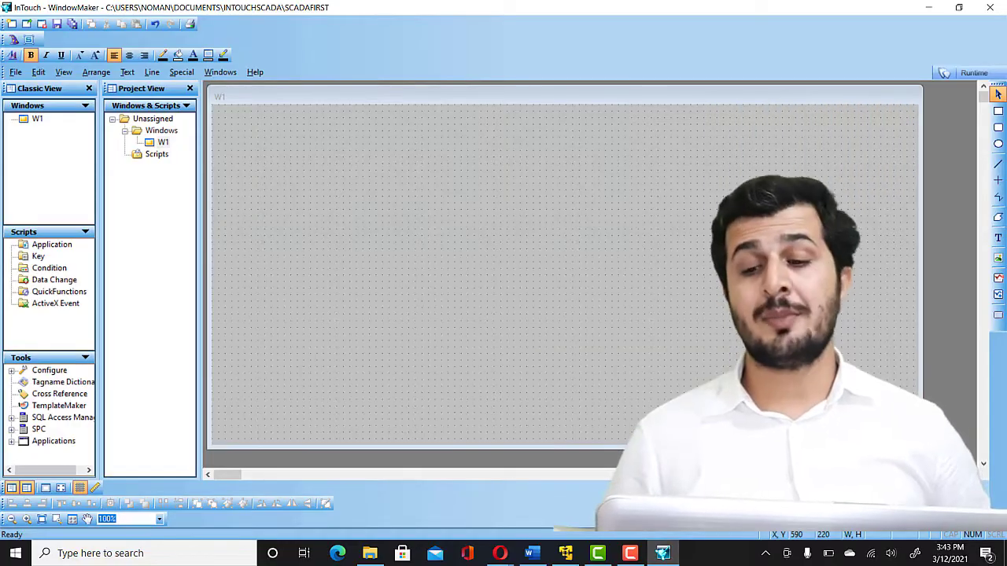
- Place a thermometer meter from the Meters wizards into W1 and resize it
{"action": "left_click", "coordinate": [14, 41]}
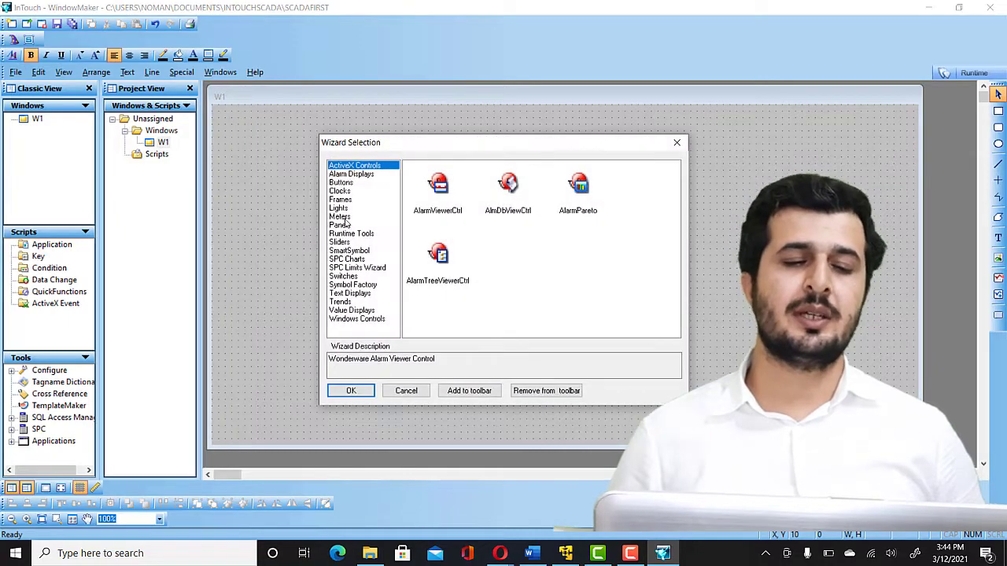
{"action": "left_click", "coordinate": [340, 217]}
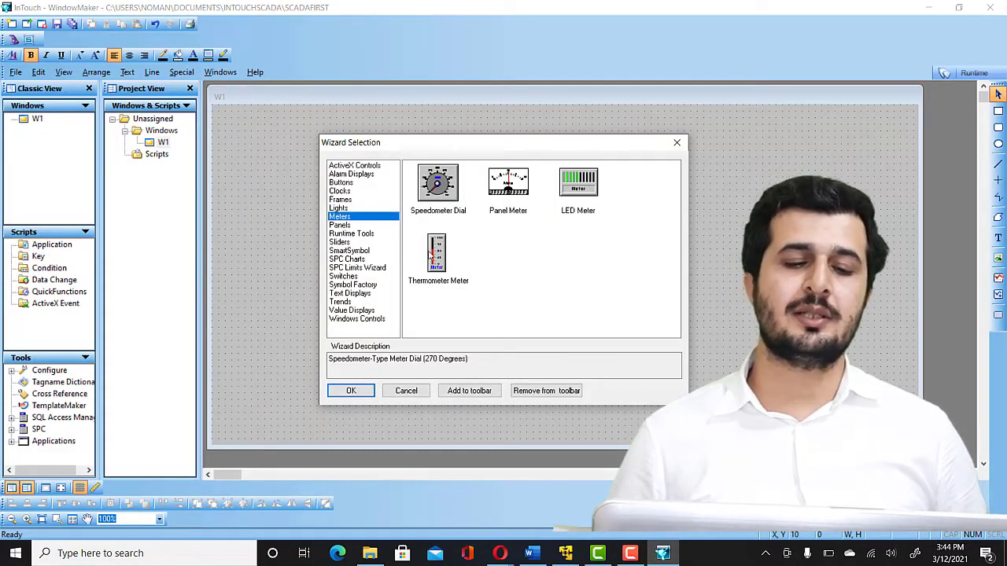
{"action": "double_click", "coordinate": [431, 254]}
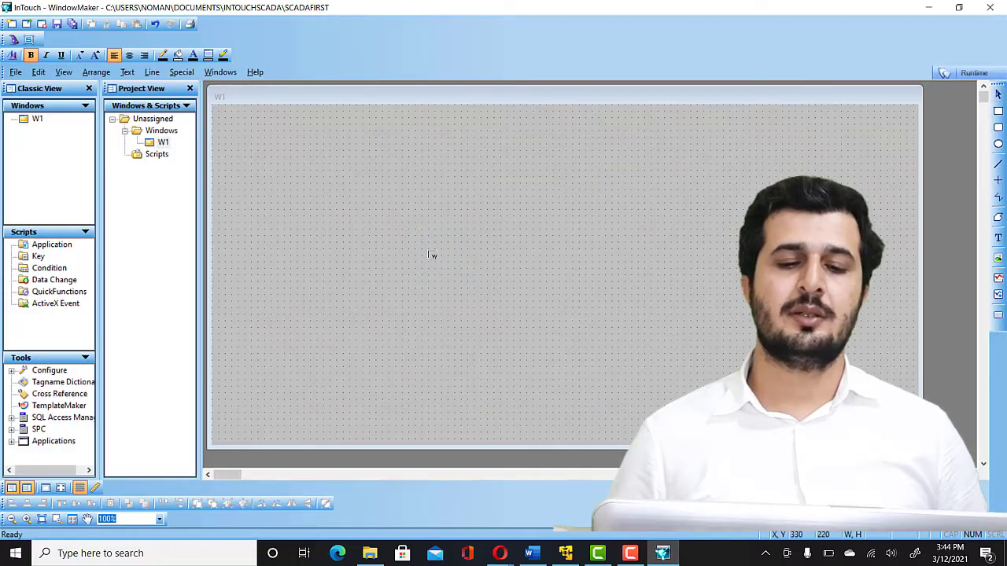
{"action": "left_click", "coordinate": [581, 356]}
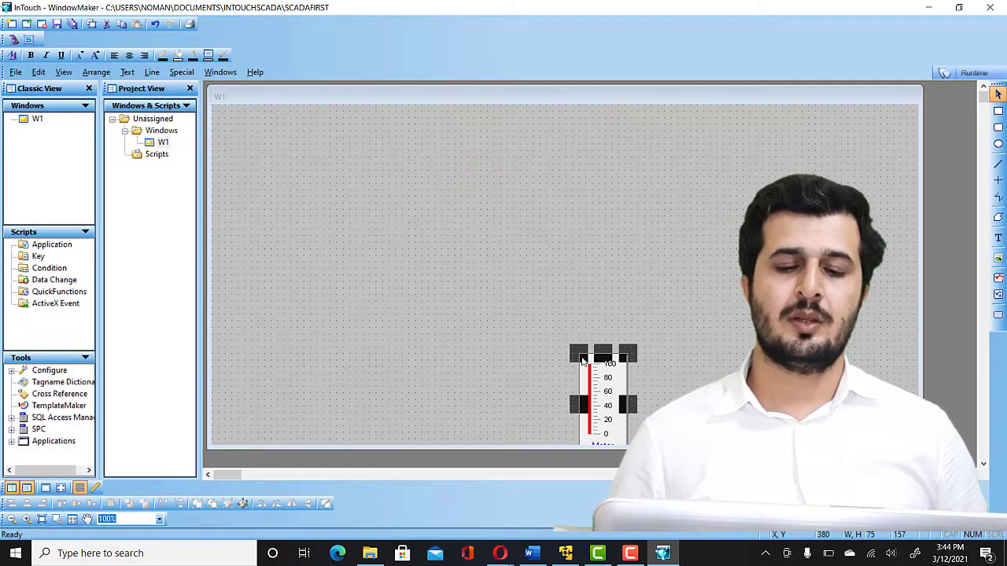
{"action": "left_click_drag", "start_coordinate": [597, 389], "coordinate": [390, 240]}
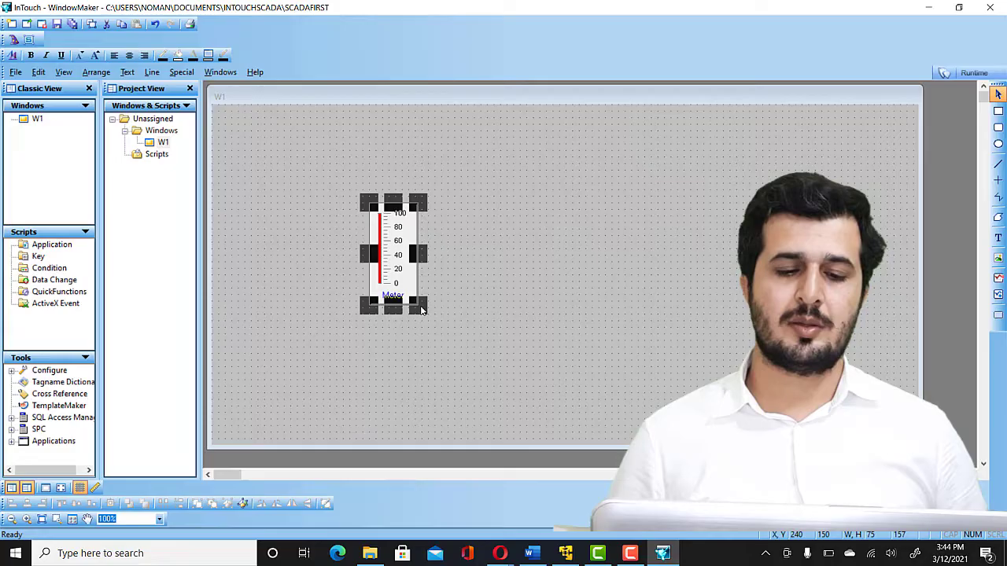
{"action": "left_click_drag", "start_coordinate": [417, 310], "coordinate": [417, 317]}
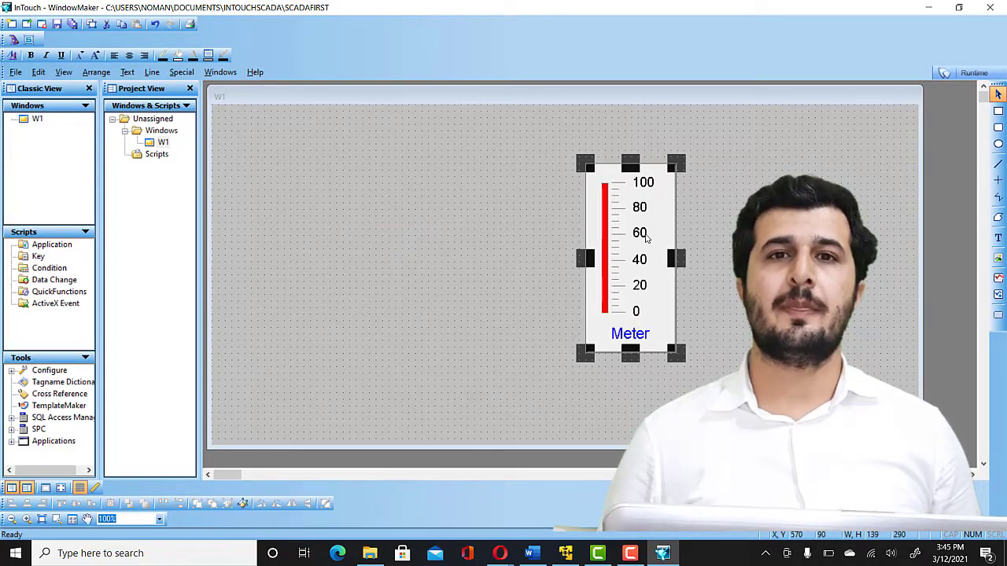
- Set the meter's Maximum to 200 for a 0–200 range
{"action": "double_click", "coordinate": [646, 239]}
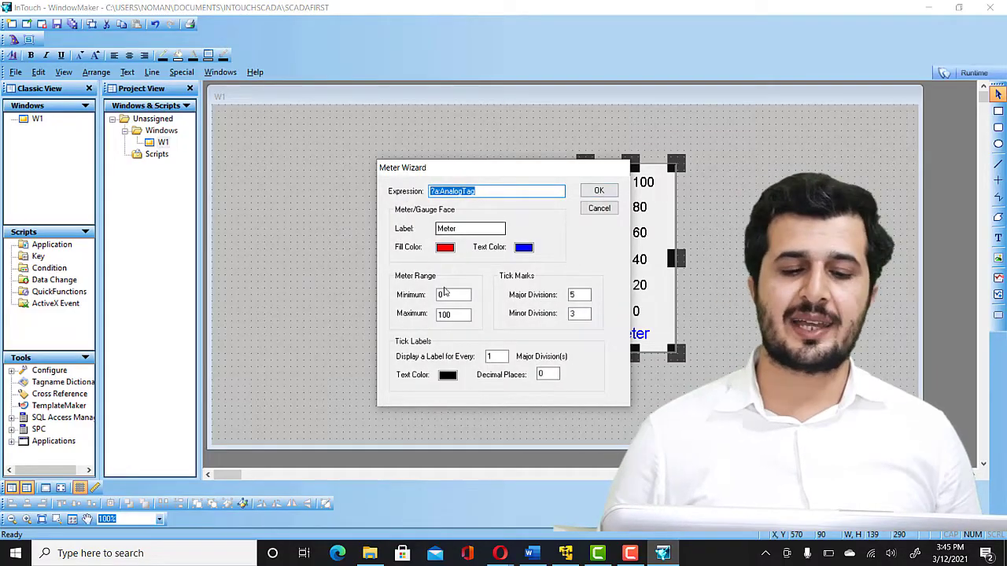
{"action": "double_click", "coordinate": [450, 314]}
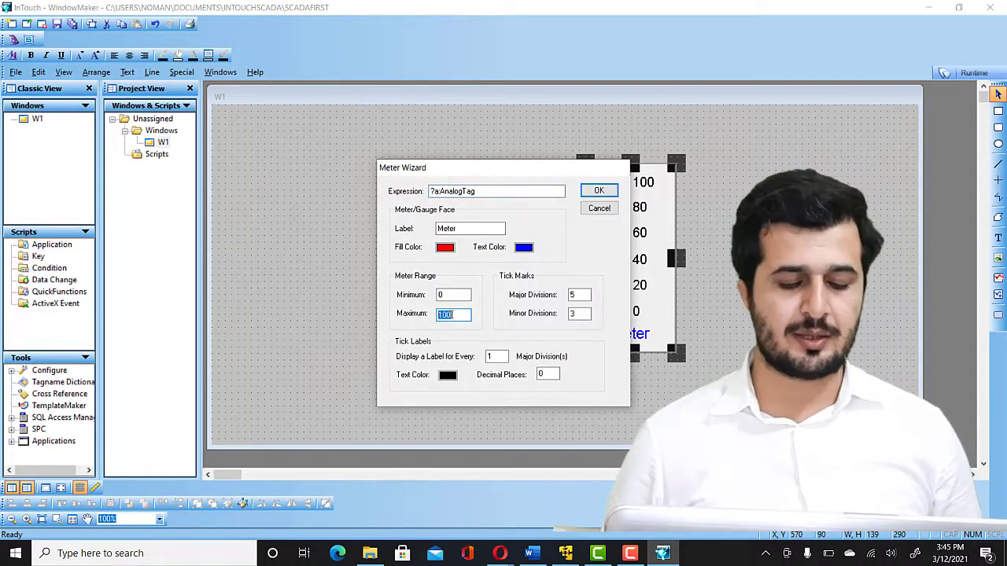
{"action": "type", "text": "2"}
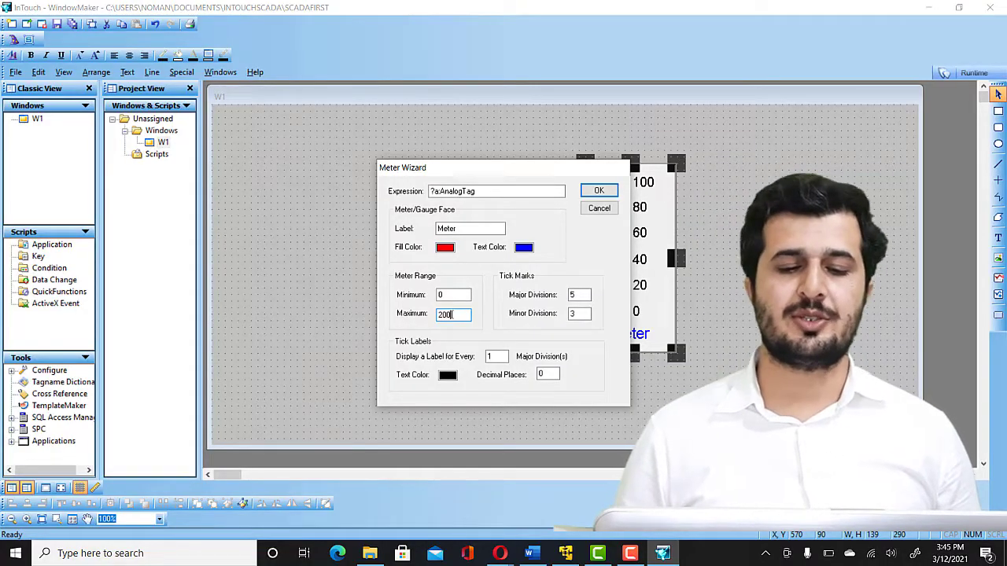
{"action": "key", "text": "Return"}
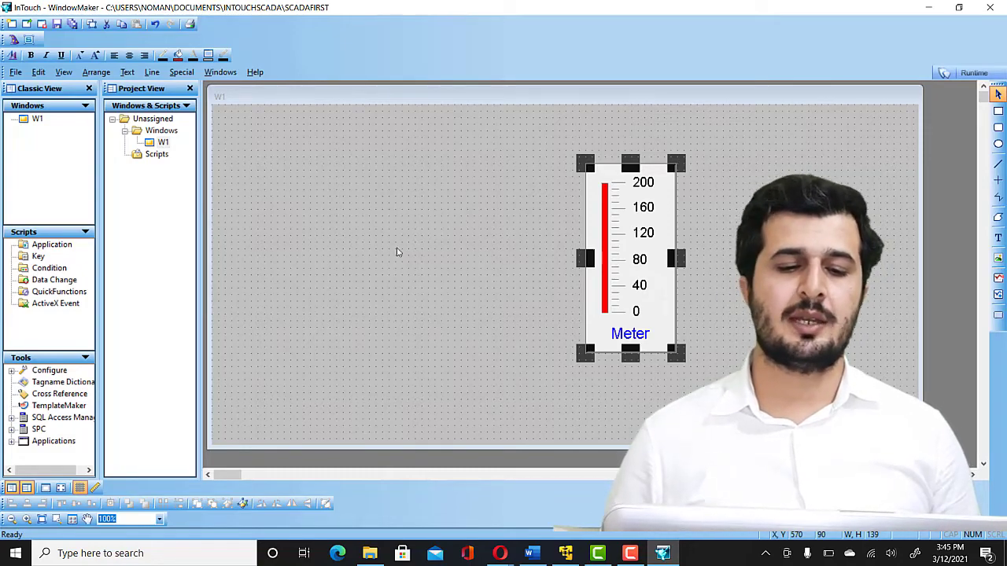
- Place a Vertical Slider from the Sliders wizards, enlarge it, and position it left of the meter
{"action": "right_click", "coordinate": [340, 208]}
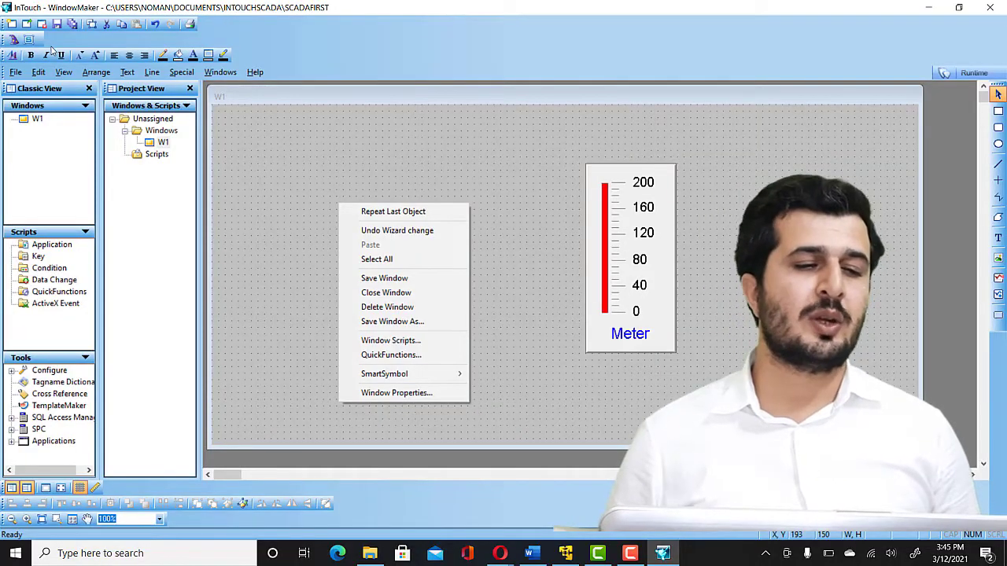
{"action": "left_click", "coordinate": [16, 43]}
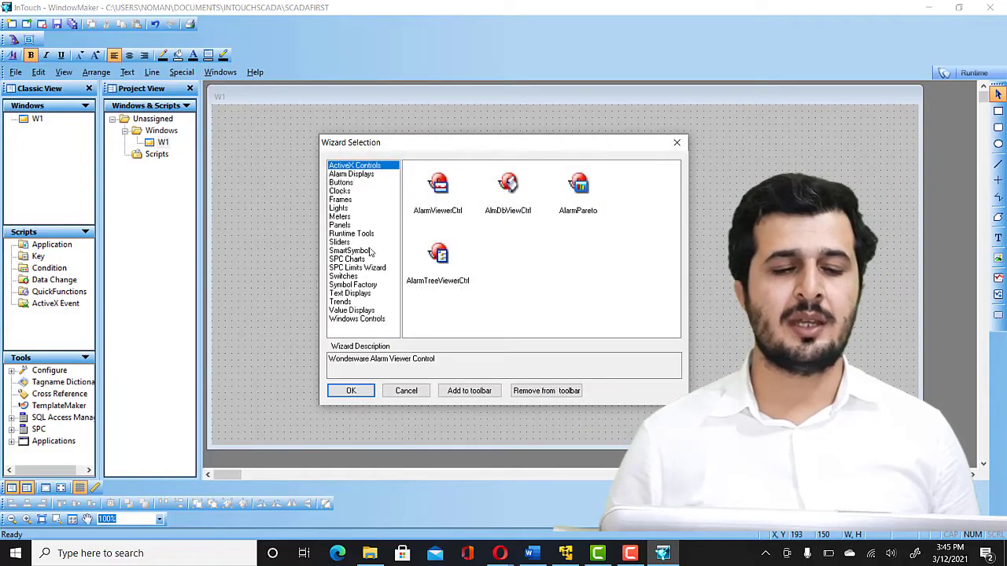
{"action": "left_click", "coordinate": [342, 243]}
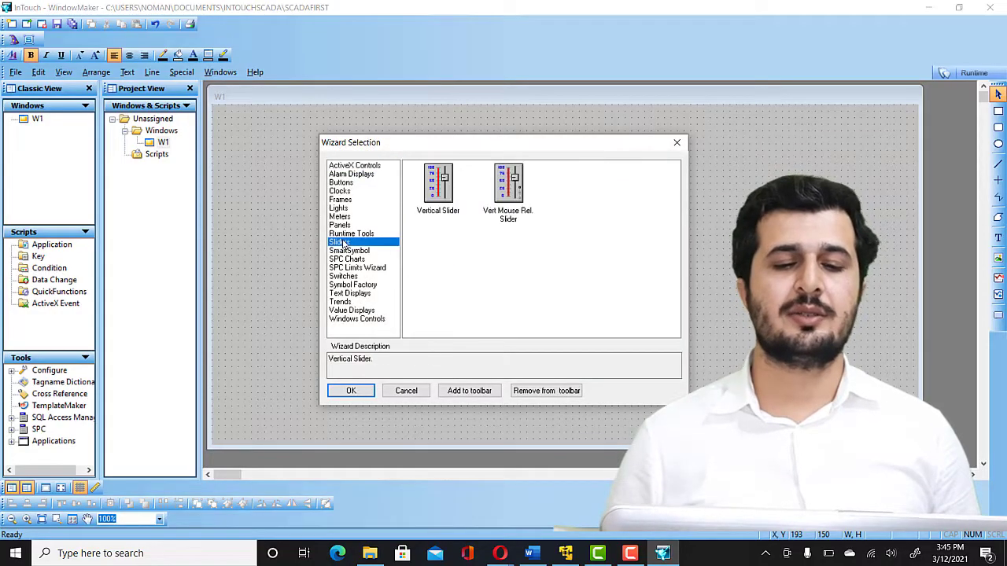
{"action": "double_click", "coordinate": [433, 209]}
{"action": "left_click", "coordinate": [435, 207]}
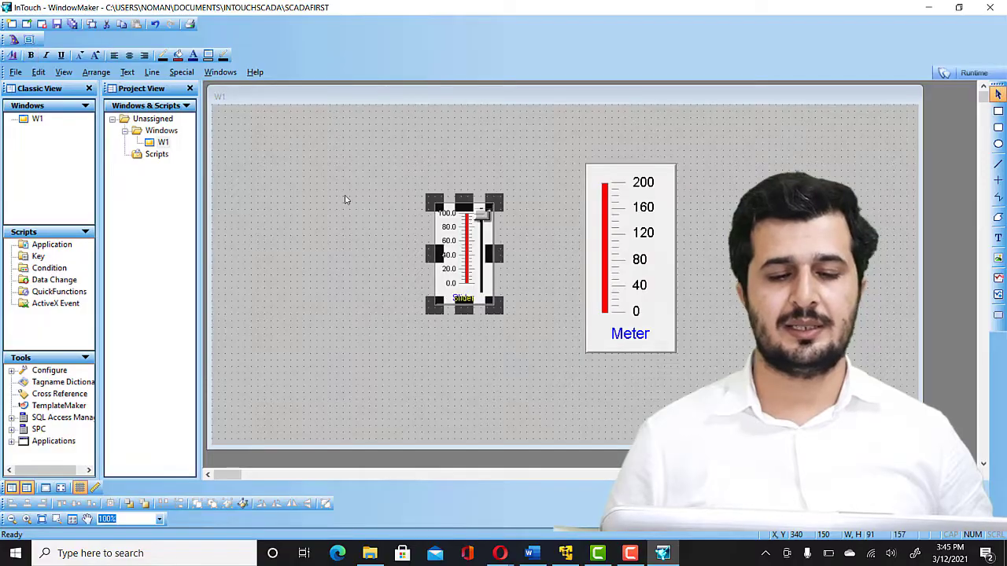
{"action": "left_click_drag", "start_coordinate": [464, 307], "coordinate": [470, 401]}
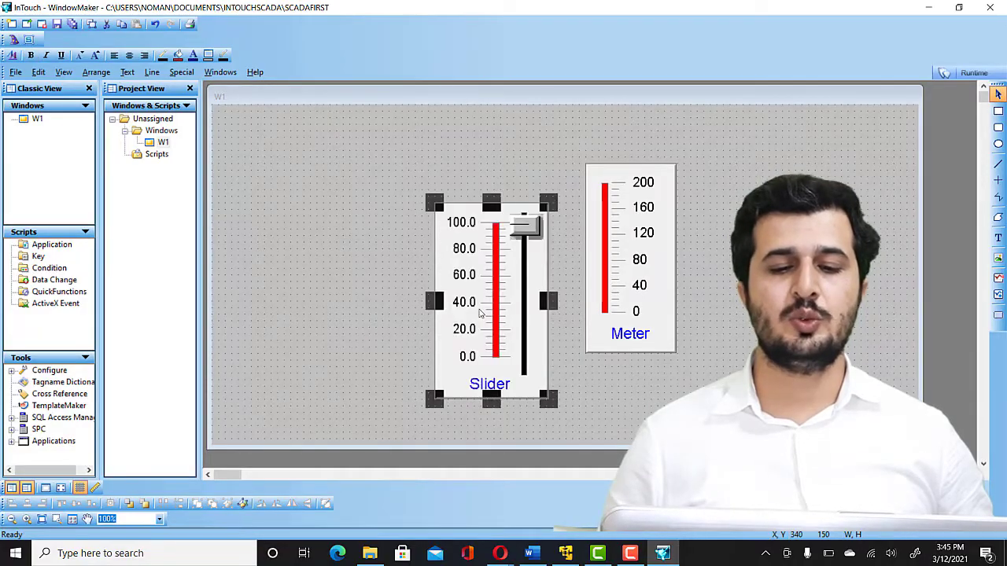
{"action": "left_click_drag", "start_coordinate": [485, 268], "coordinate": [379, 242]}
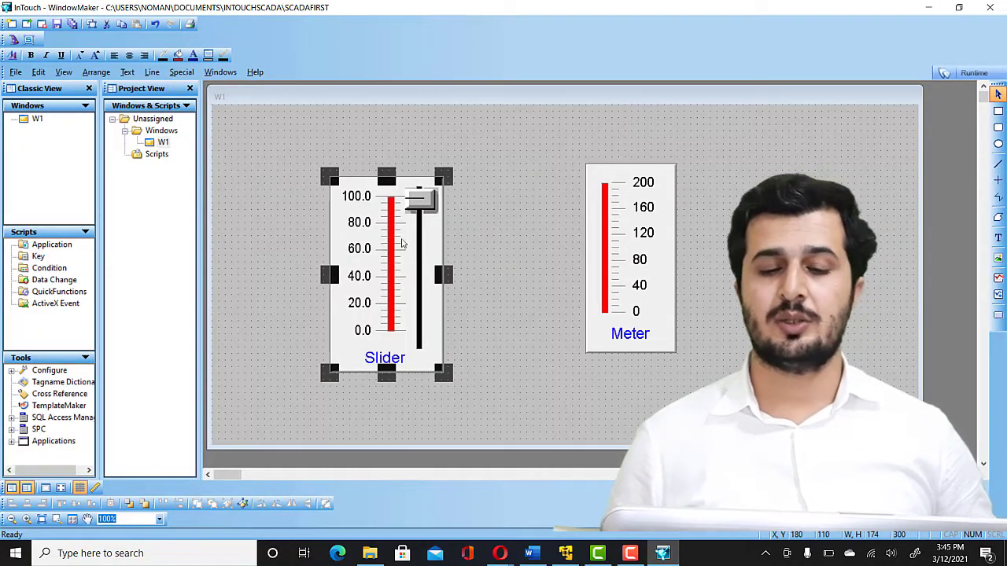
- Set the slider's Maximum to 200, then shift it slightly up and left
{"action": "double_click", "coordinate": [376, 292]}
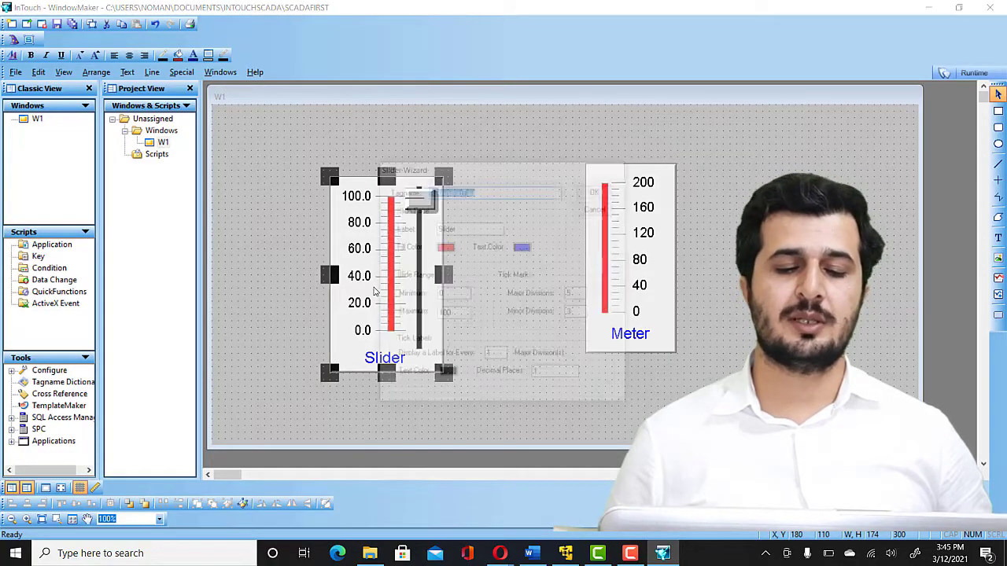
{"action": "double_click", "coordinate": [454, 315]}
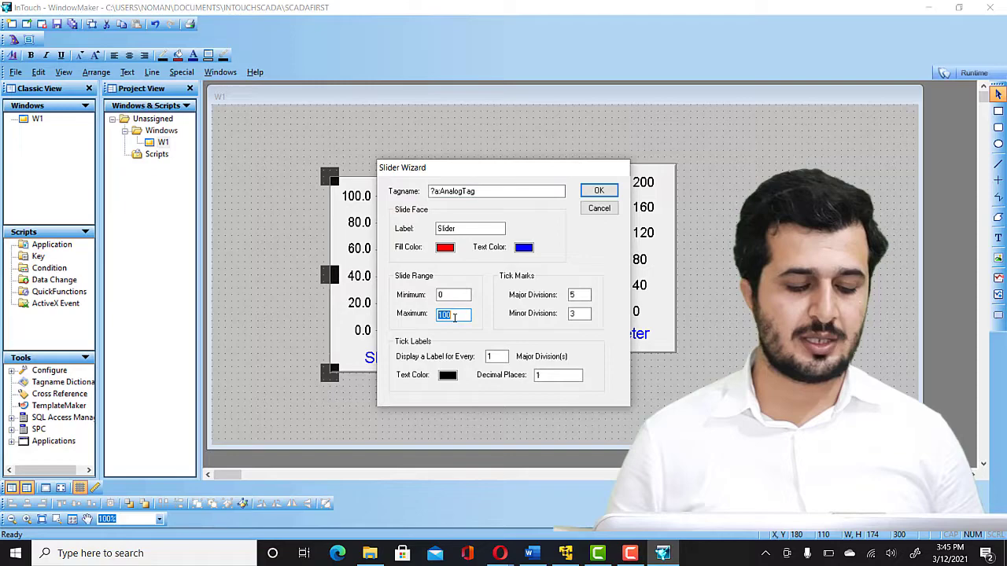
{"action": "type", "text": "200"}
{"action": "key", "text": "Return"}
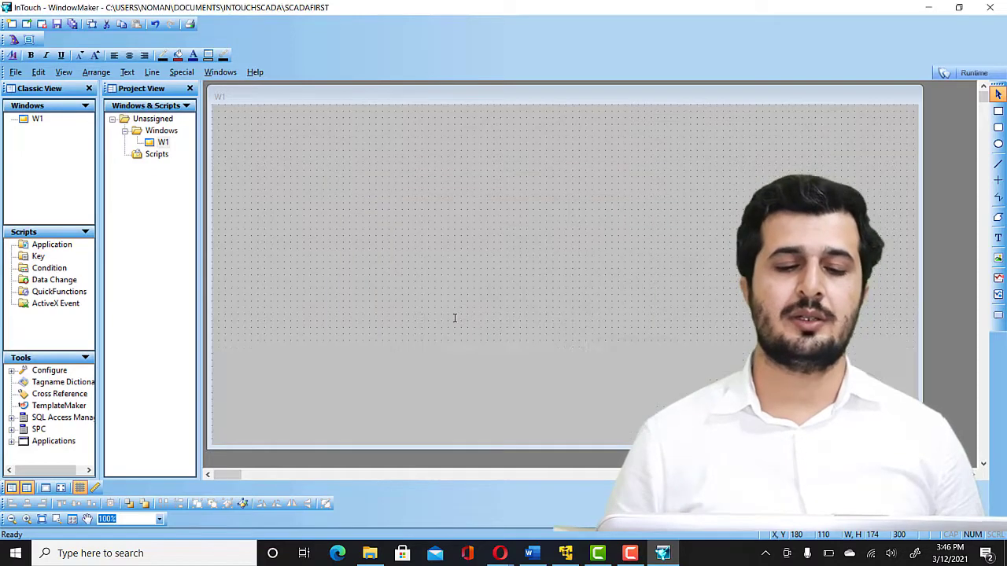
{"action": "left_click_drag", "start_coordinate": [398, 222], "coordinate": [381, 198]}
{"action": "left_click_drag", "start_coordinate": [410, 258], "coordinate": [404, 271]}
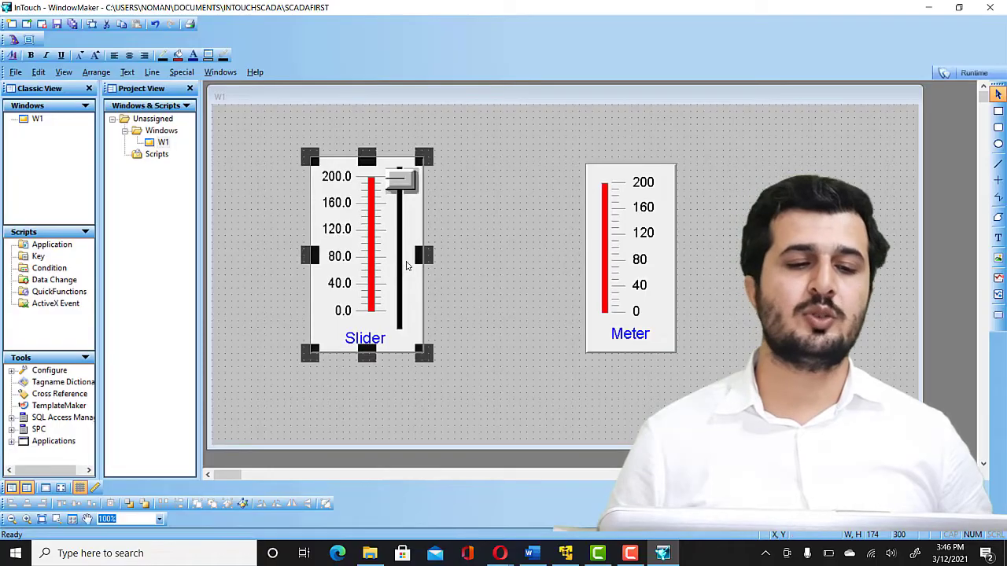
- Reopen the Slider Wizard to edit the slider's tagname
{"action": "double_click", "coordinate": [379, 238]}
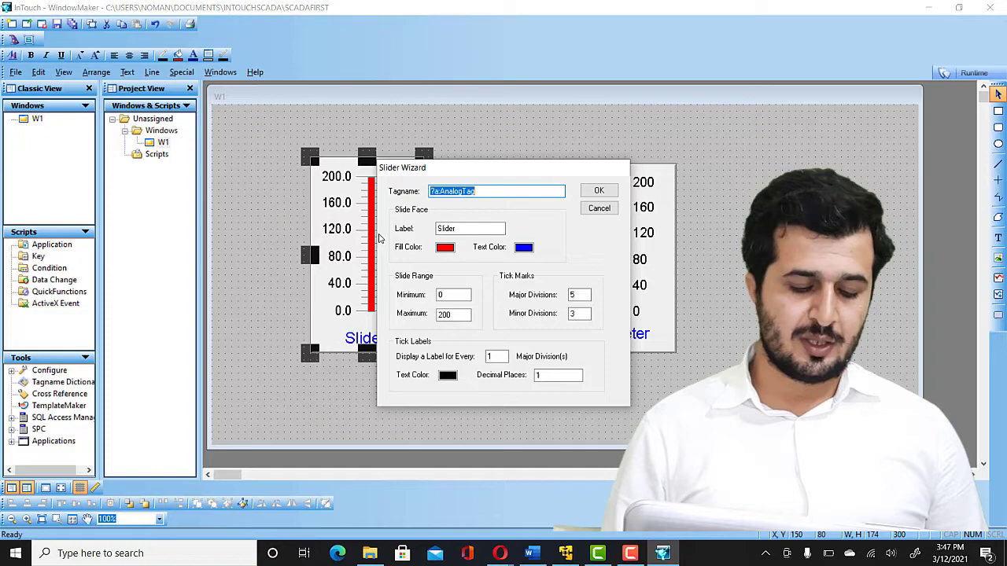
- Enter Temp as the slider's tagname and confirm the wizard
{"action": "type", "text": "T"}
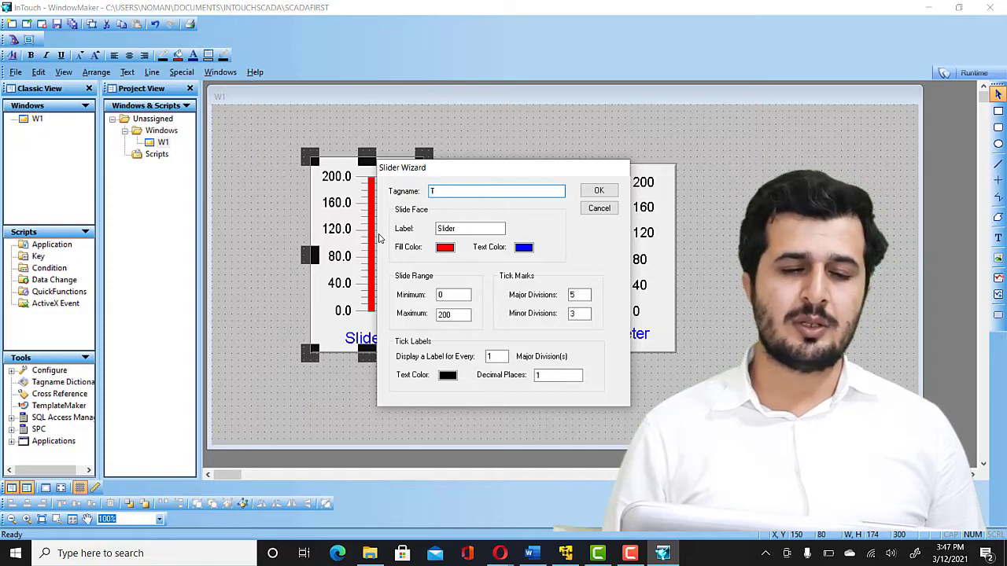
{"action": "type", "text": "e"}
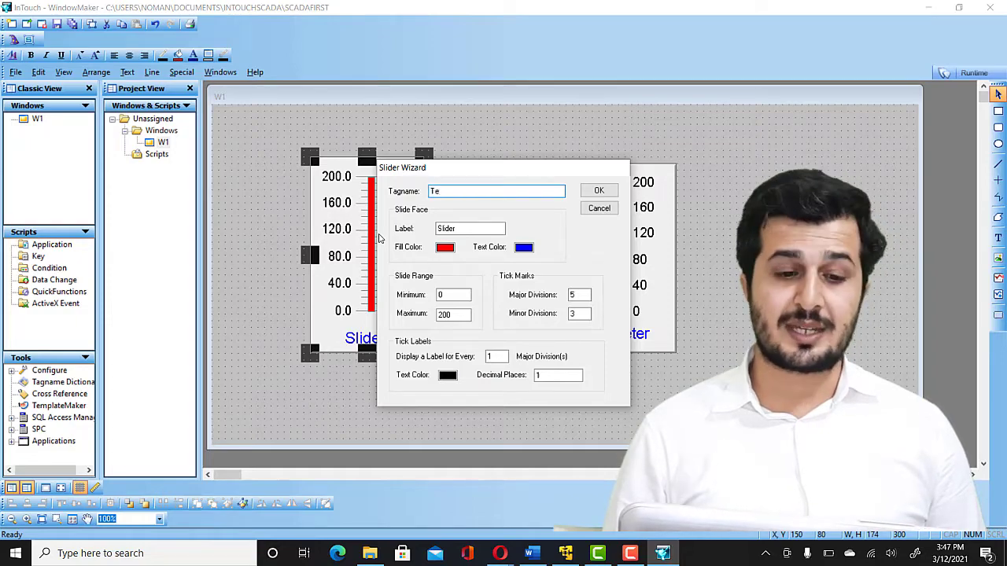
{"action": "type", "text": "mp"}
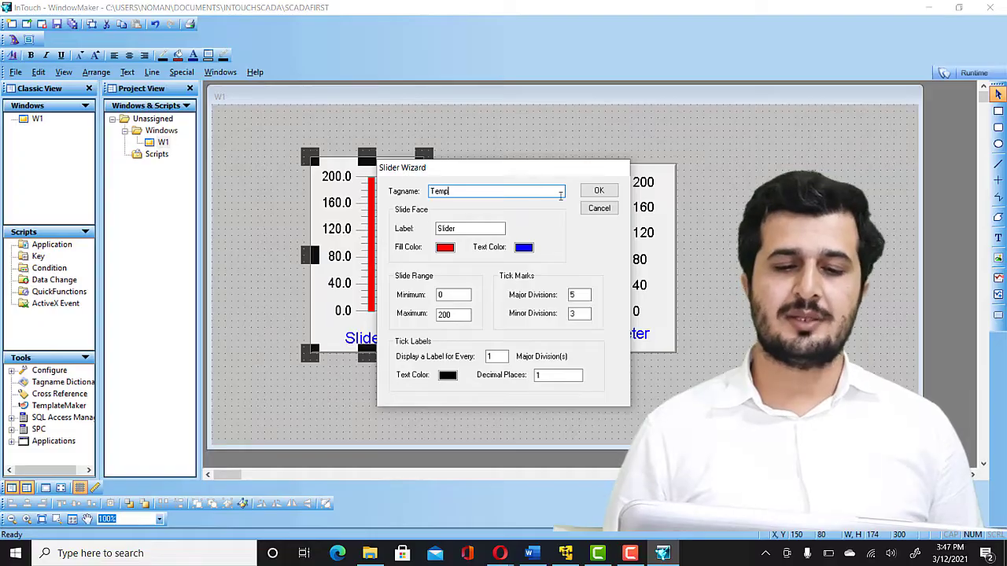
{"action": "left_click", "coordinate": [599, 193]}
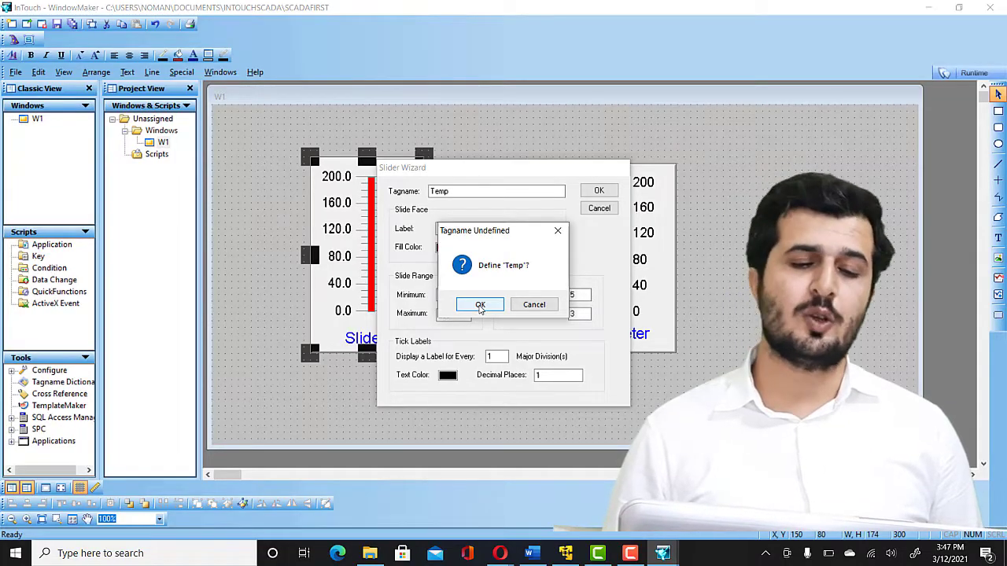
- Define Temp as a Memory Real tag, save it, and close the Tagname Dictionary
{"action": "left_click", "coordinate": [480, 305]}
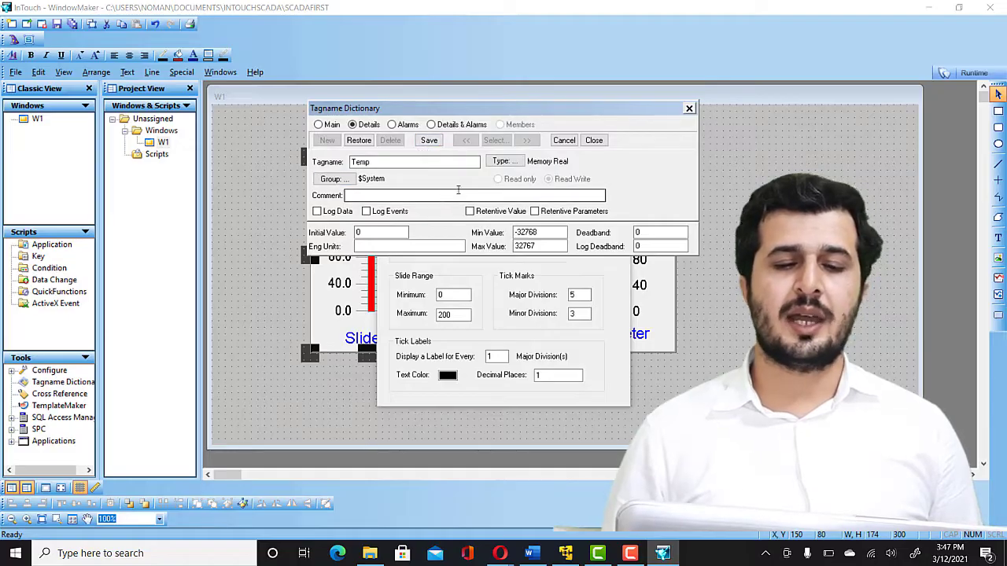
{"action": "left_click", "coordinate": [505, 161]}
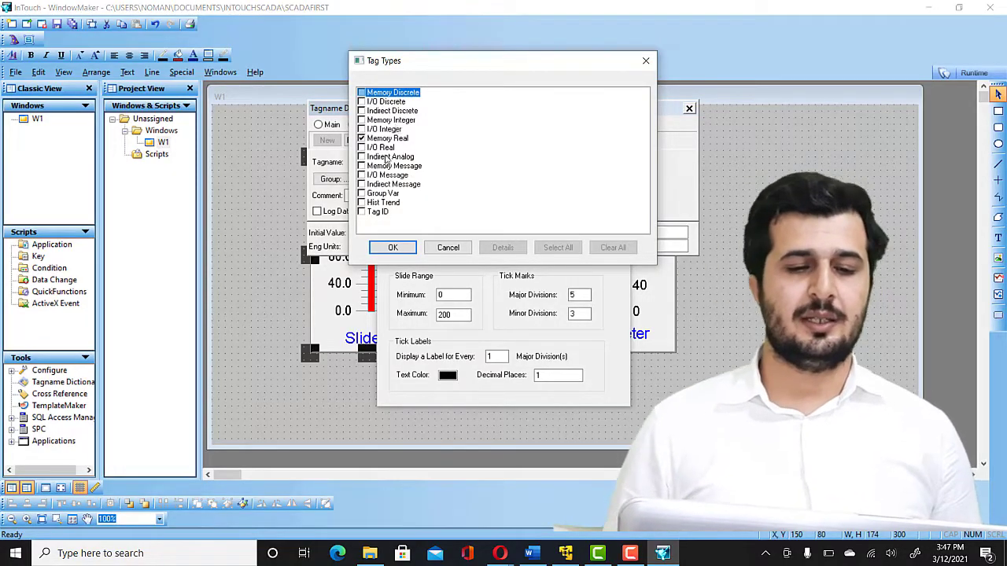
{"action": "left_click", "coordinate": [391, 249]}
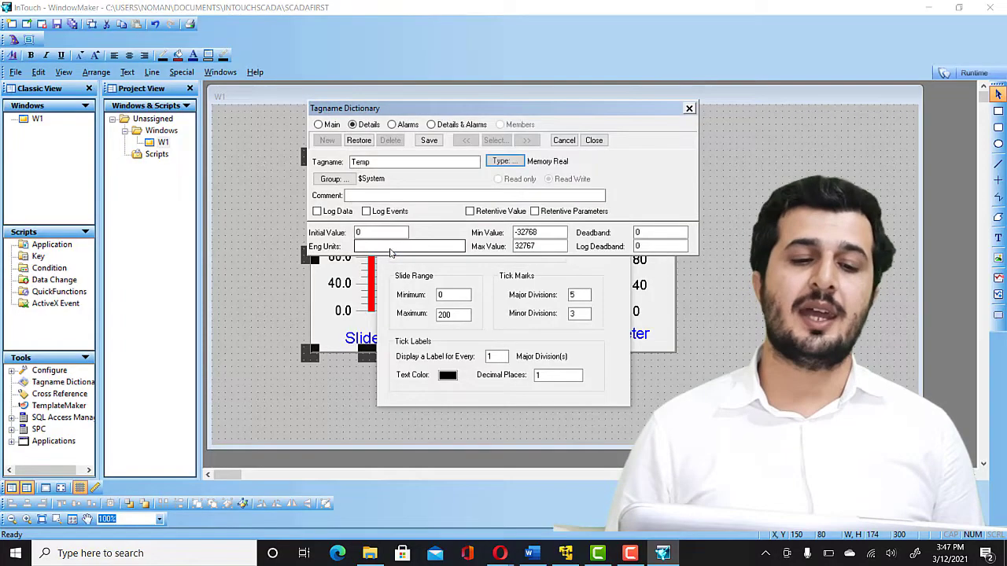
{"action": "left_click", "coordinate": [498, 163]}
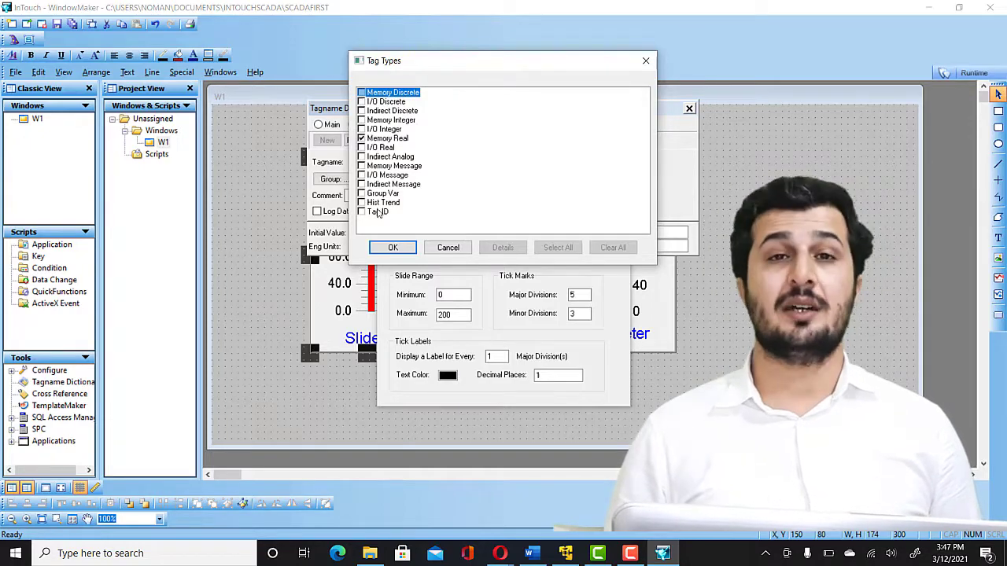
{"action": "left_click", "coordinate": [399, 249]}
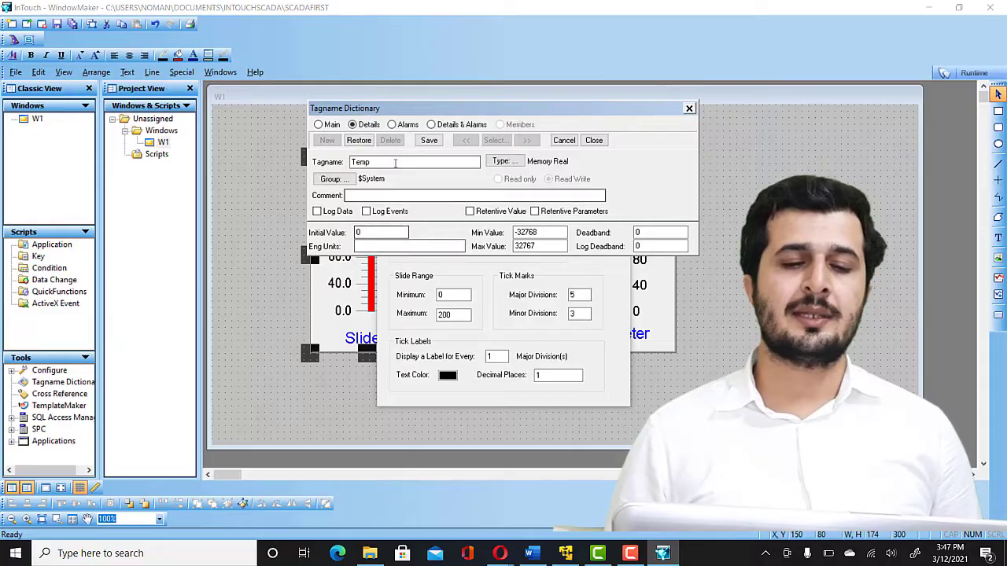
{"action": "left_click", "coordinate": [436, 144]}
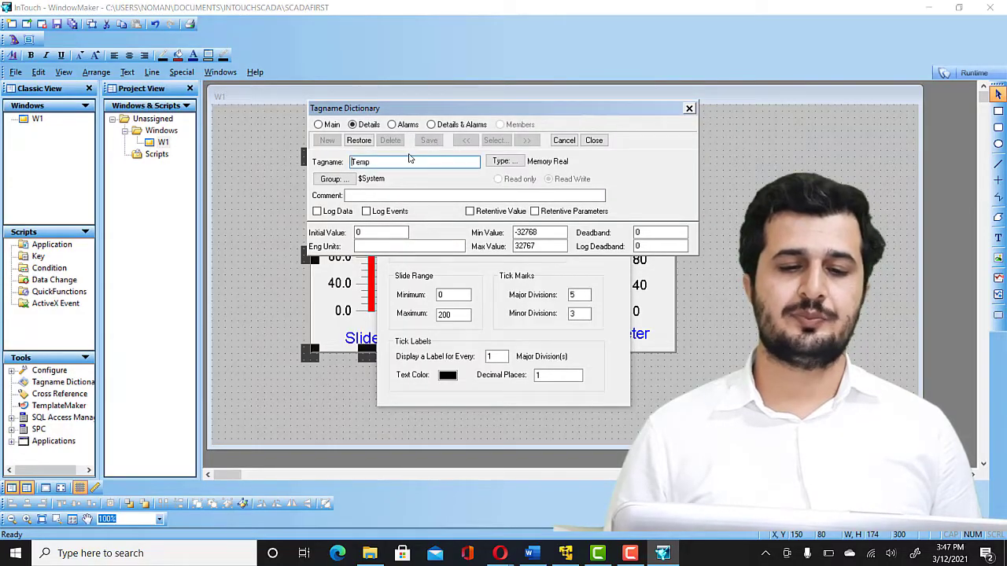
{"action": "left_click", "coordinate": [594, 140]}
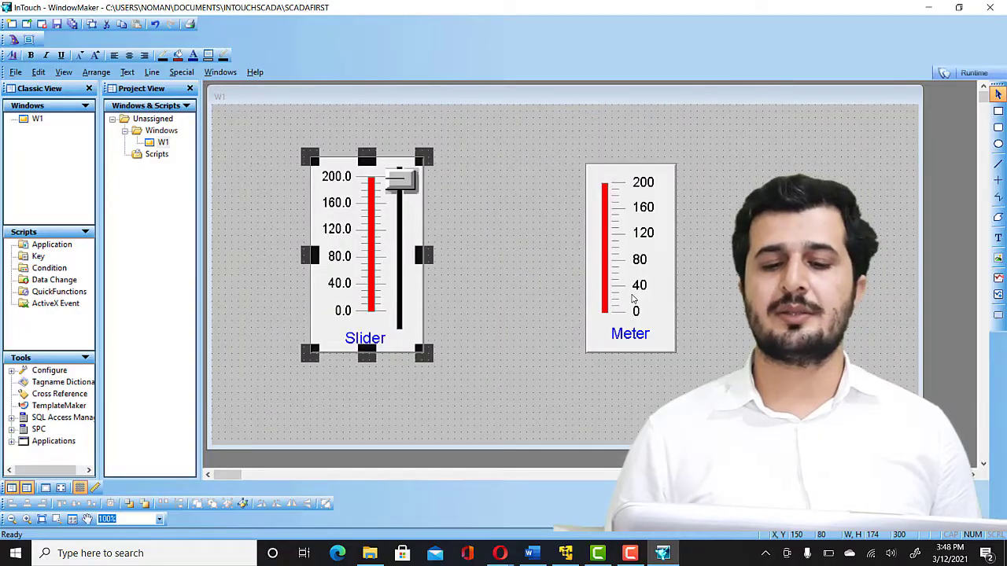
- Replace the meter's expression with Temp from the tag browser, then enlarge the meter
{"action": "left_click", "coordinate": [631, 299]}
{"action": "double_click", "coordinate": [632, 299]}
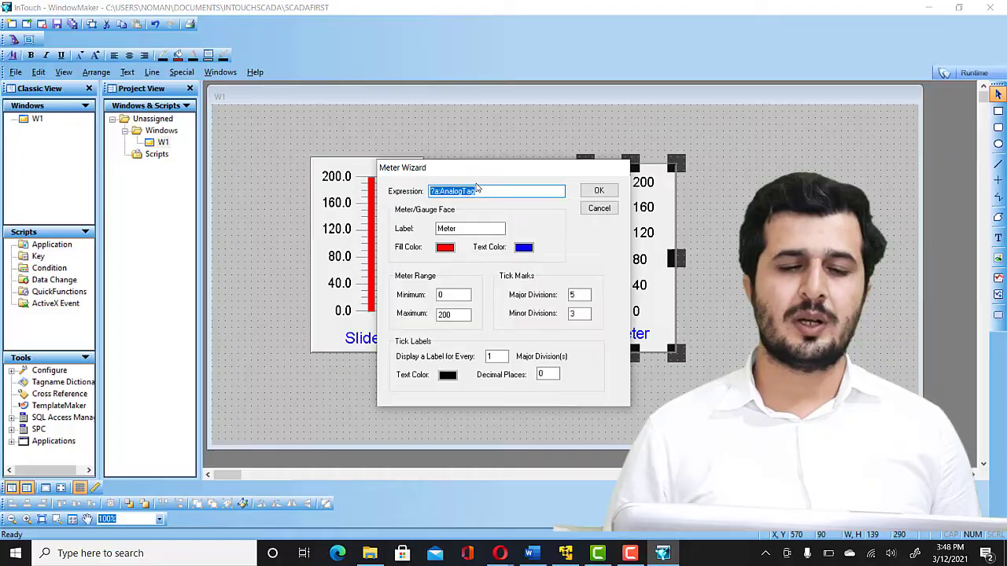
{"action": "key", "text": "BackSpace"}
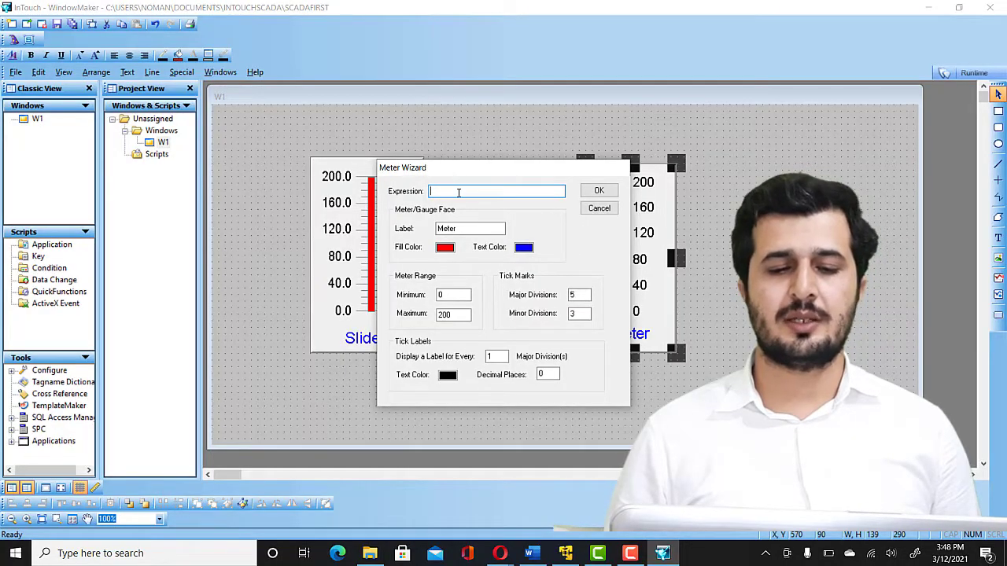
{"action": "double_click", "coordinate": [459, 192]}
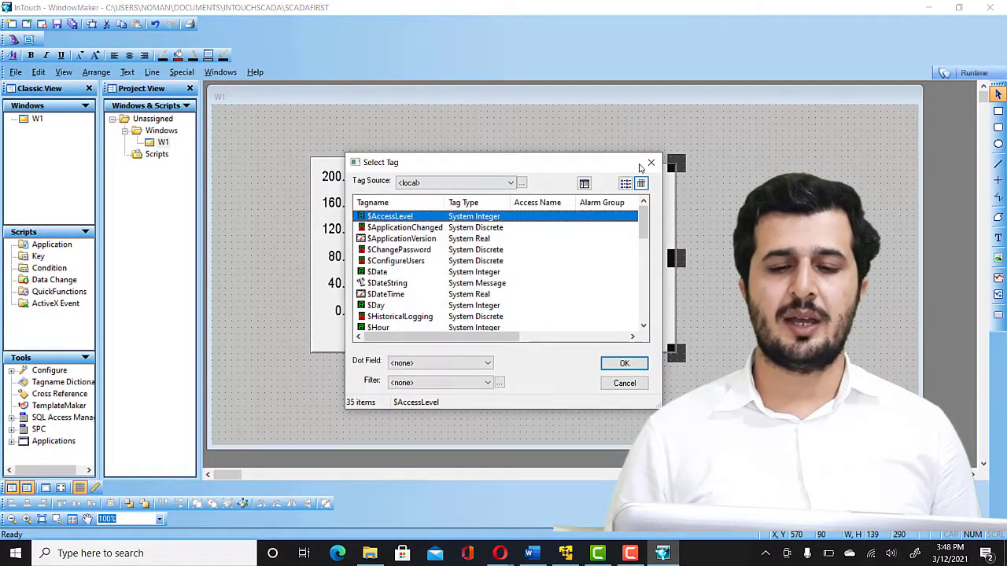
{"action": "left_click", "coordinate": [652, 164]}
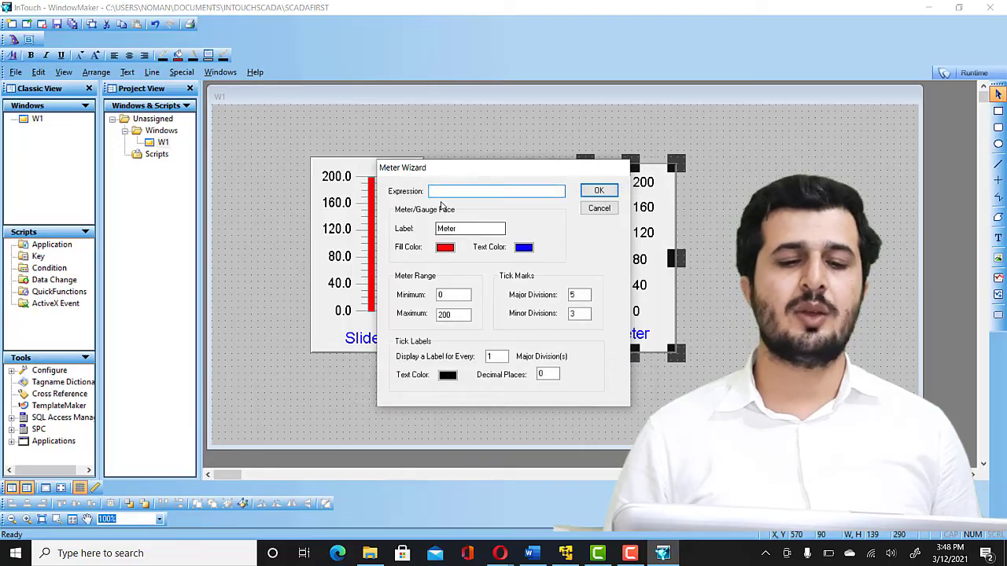
{"action": "double_click", "coordinate": [455, 190]}
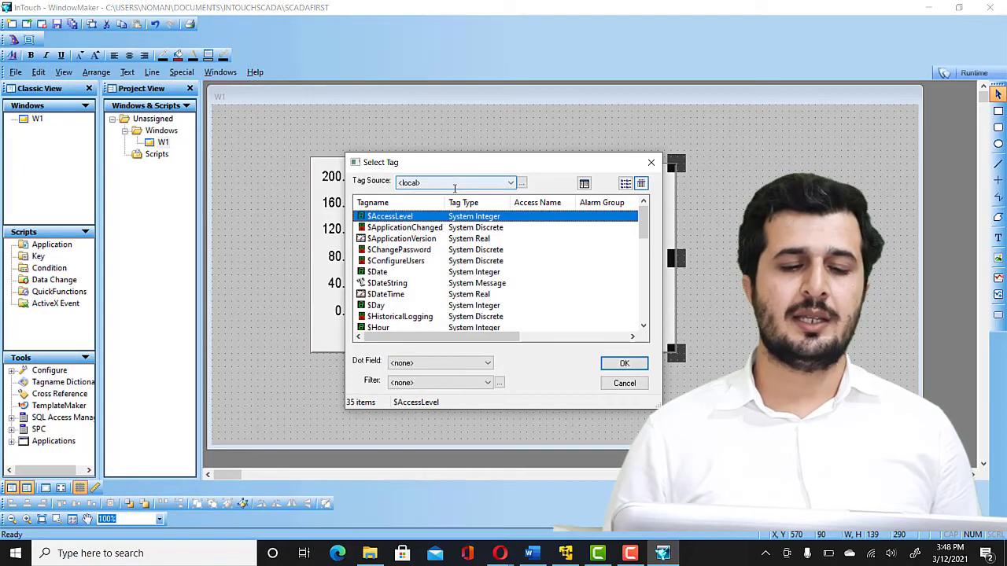
{"action": "scroll", "coordinate": [499, 323], "scroll_direction": "down", "scroll_amount": 8}
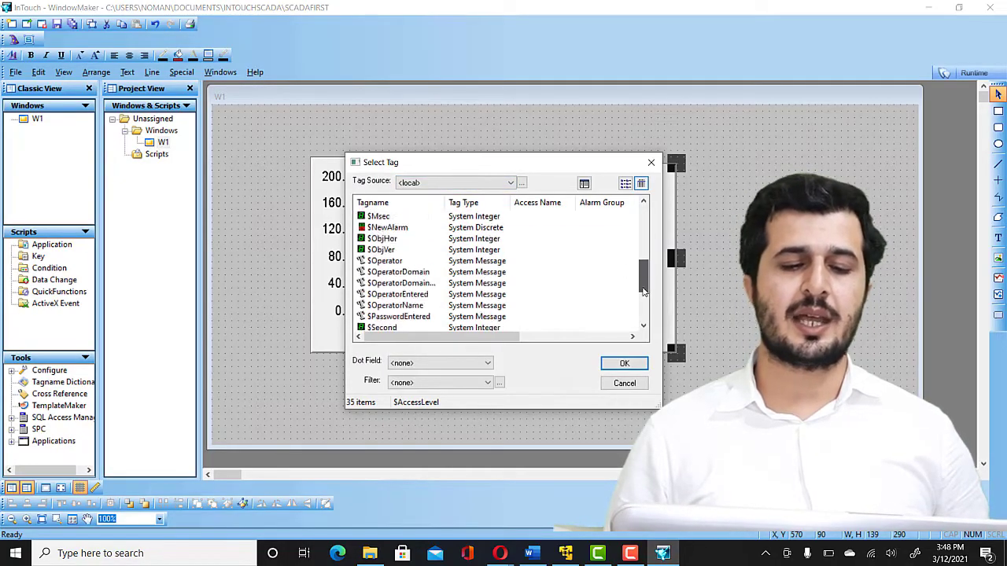
{"action": "left_click", "coordinate": [463, 328]}
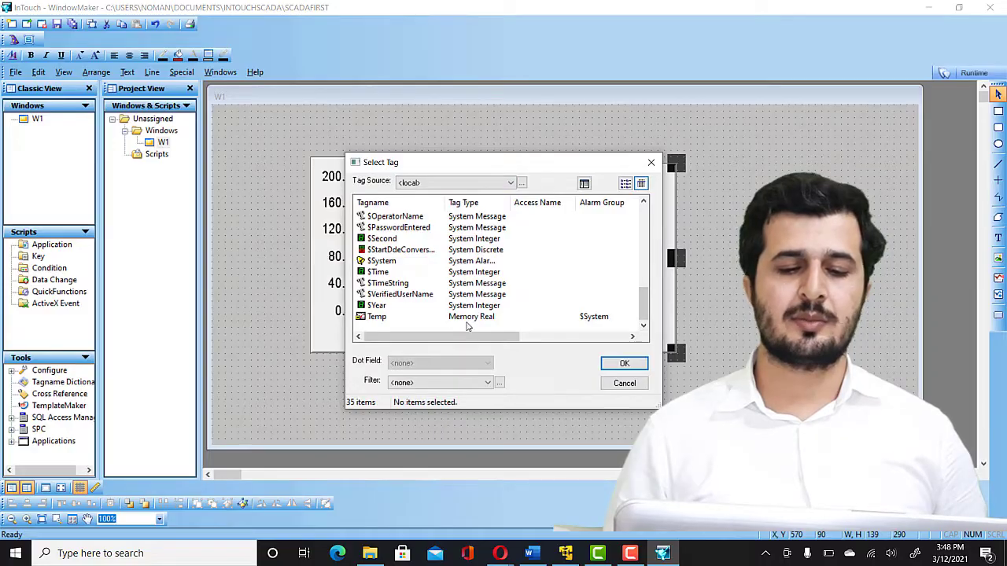
{"action": "double_click", "coordinate": [447, 317]}
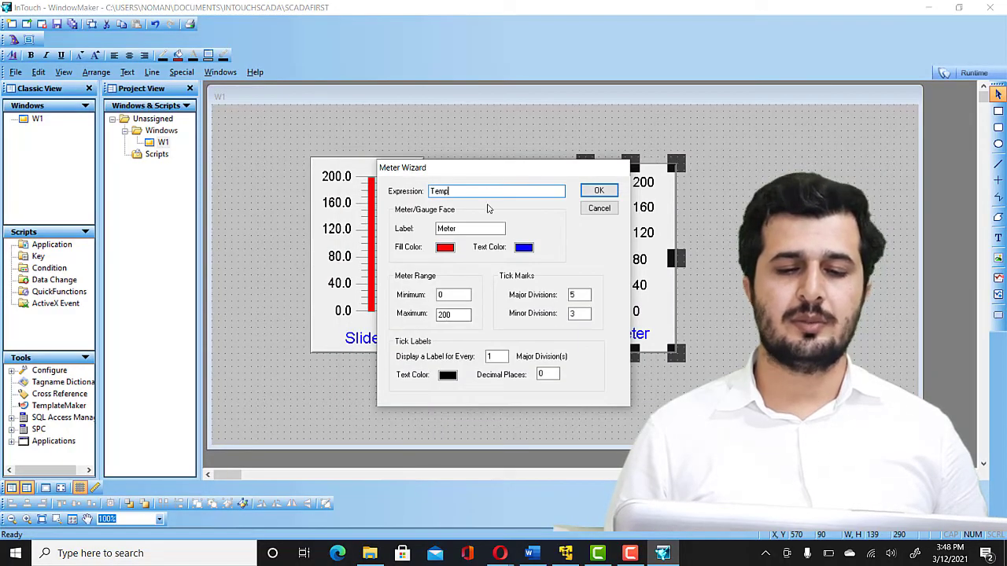
{"action": "left_click", "coordinate": [595, 190]}
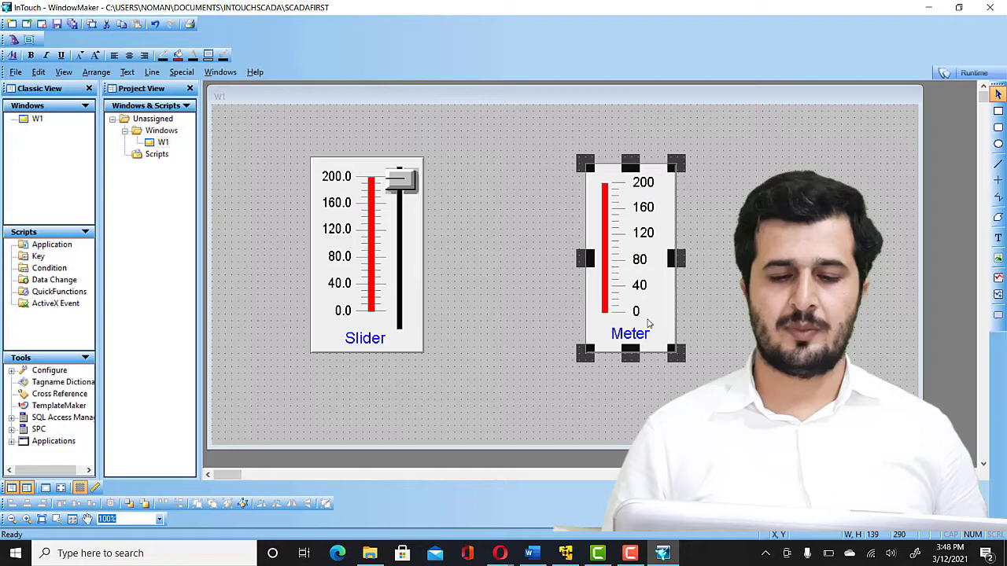
{"action": "left_click_drag", "start_coordinate": [630, 358], "coordinate": [630, 542]}
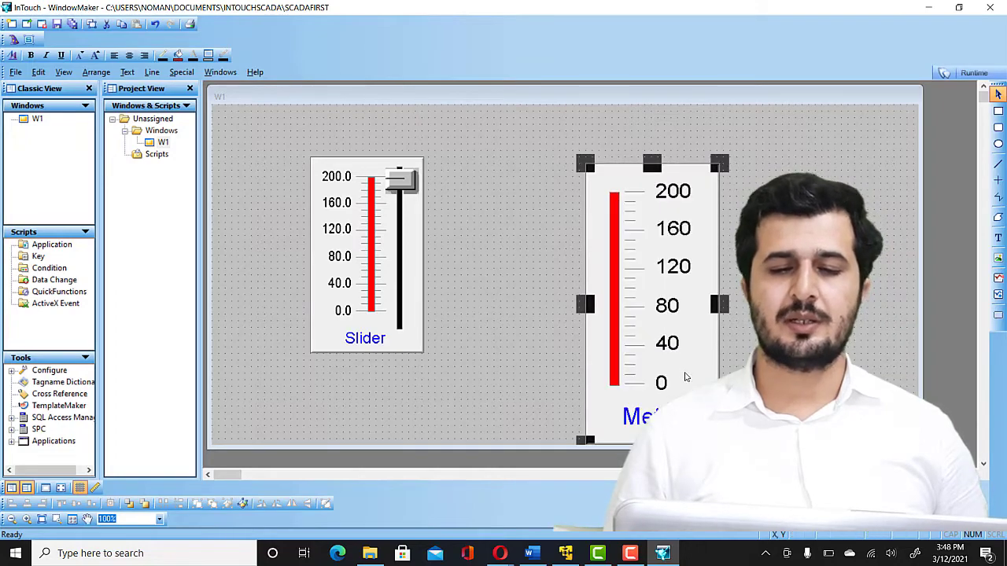
{"action": "left_click_drag", "start_coordinate": [675, 353], "coordinate": [690, 330]}
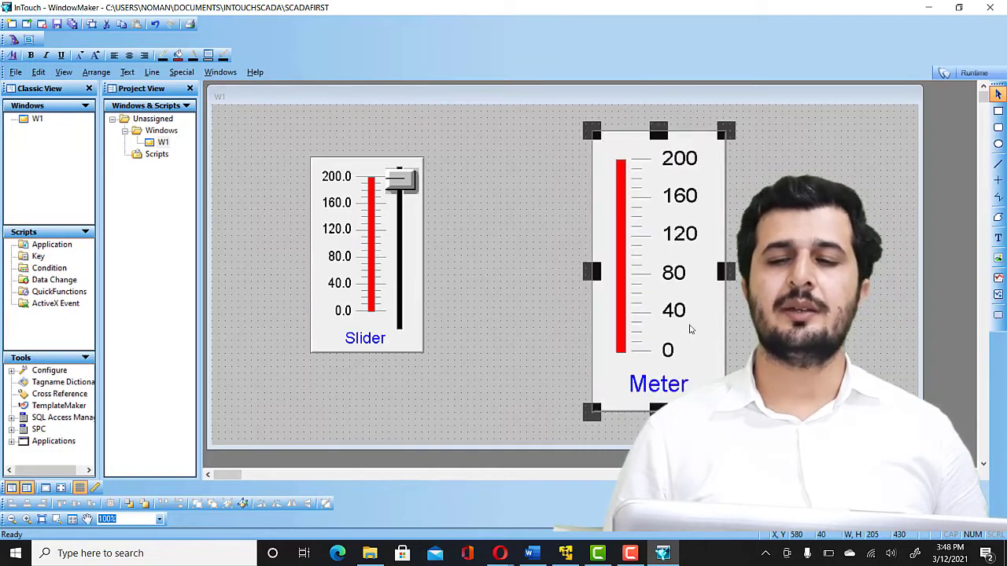
- Launch W1 in WindowViewer and raise the slider to about 120, checking the meter matches
{"action": "left_click", "coordinate": [946, 74]}
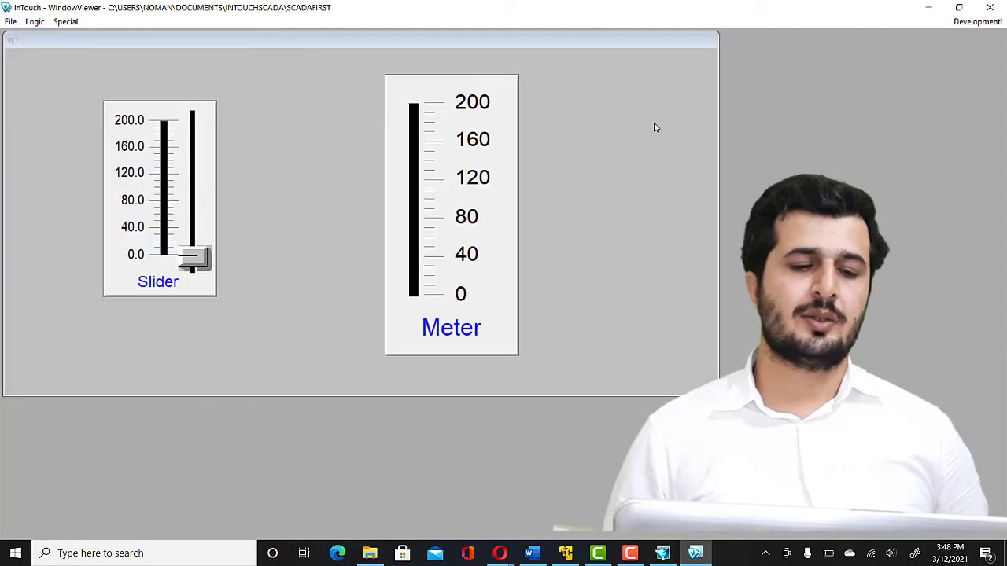
{"action": "left_click", "coordinate": [208, 257]}
{"action": "left_click_drag", "start_coordinate": [208, 257], "coordinate": [210, 167]}
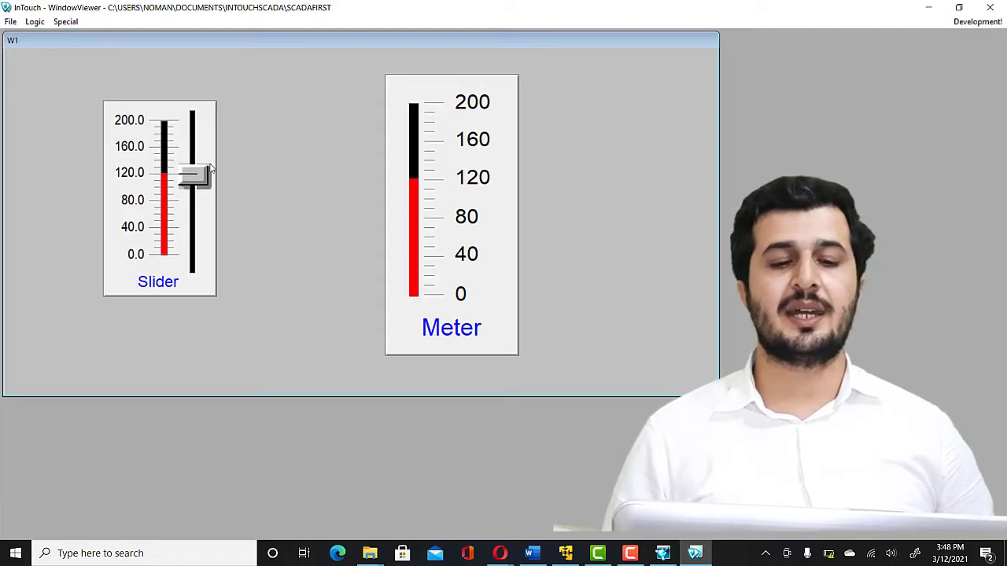